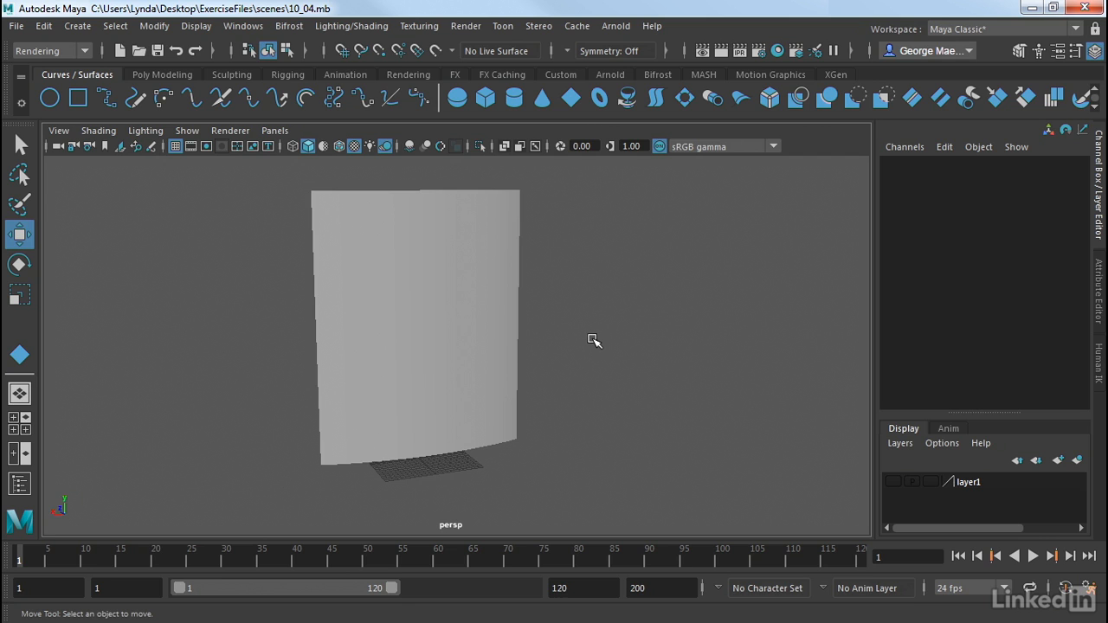
# Assign a new Lambert material to the curved NURBS plane and display the material's attributes.
pyautogui.click(455, 264)
pyautogui.moveTo(563, 312)
pyautogui.keyDown('alt'); pyautogui.mouseDown()
pyautogui.moveTo(539, 349)
pyautogui.moveTo(551, 315)
pyautogui.mouseUp(); pyautogui.keyUp('alt')
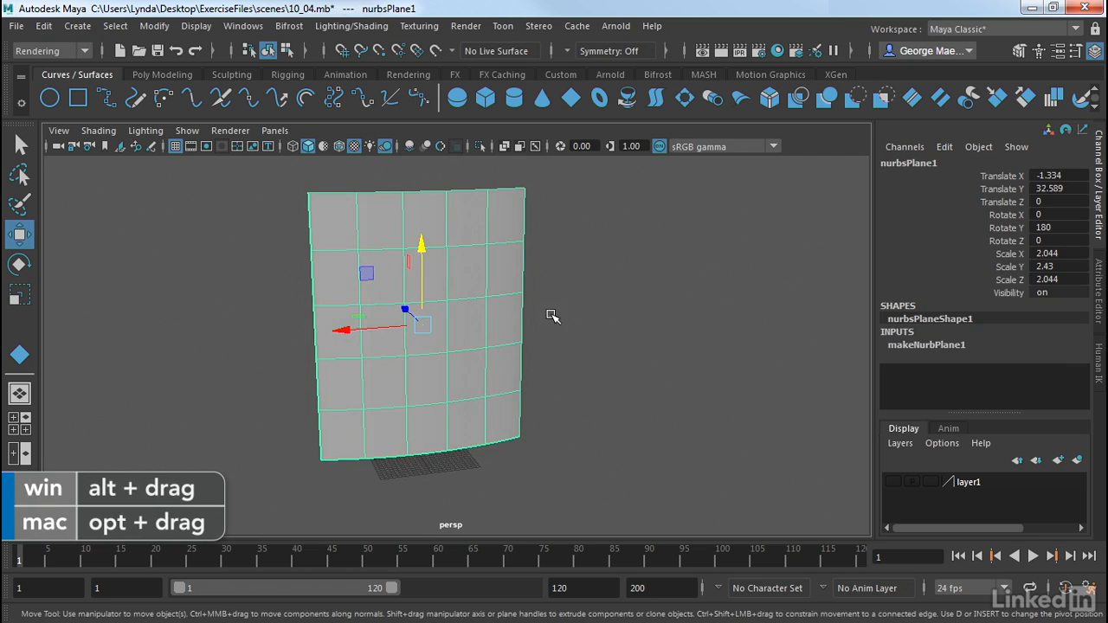
pyautogui.click(405, 74)
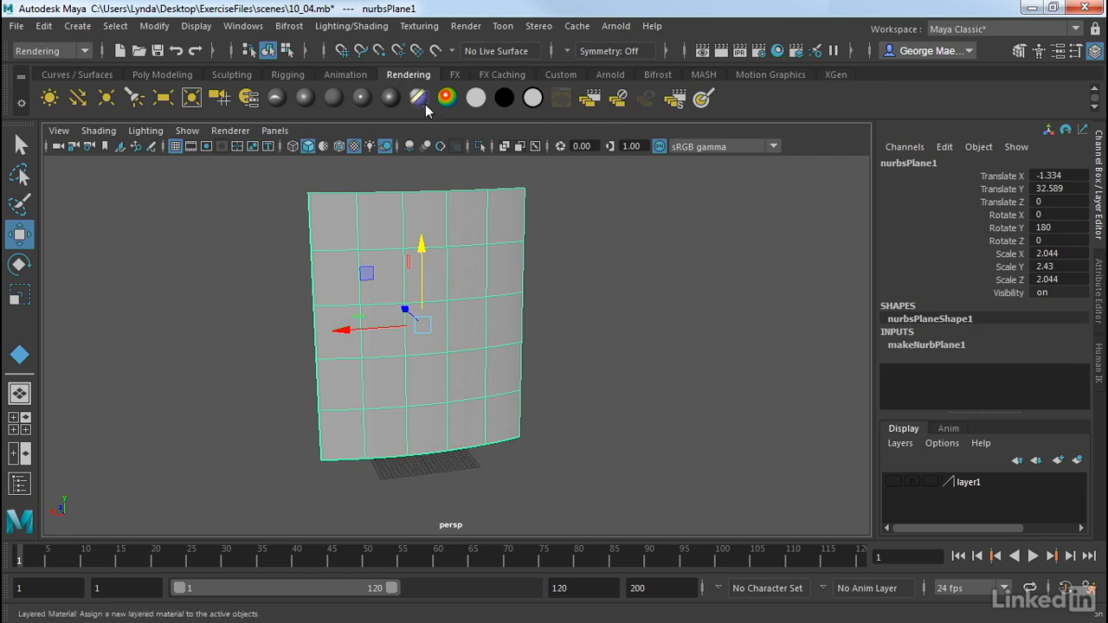
pyautogui.click(332, 99)
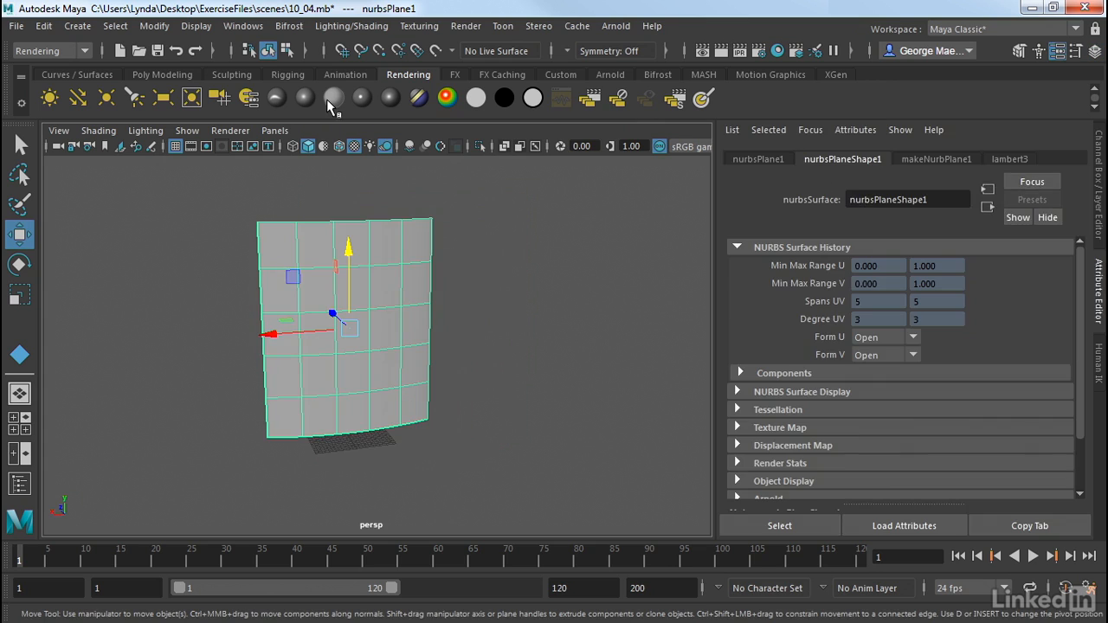
pyautogui.click(1013, 159)
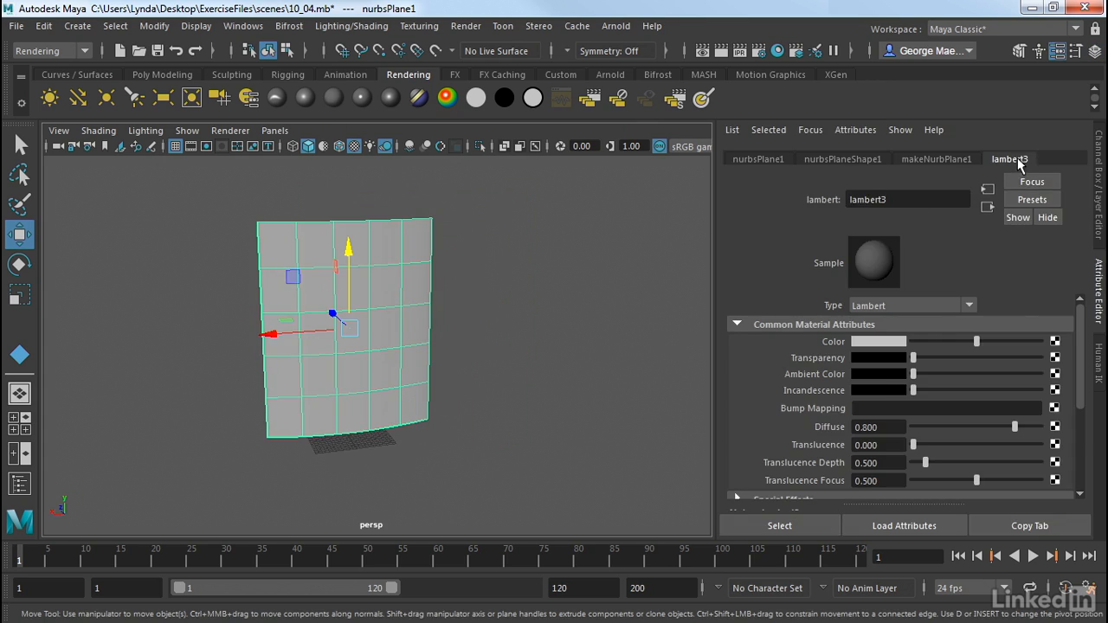
# Map a File texture to the Lambert material's color, using Art_A01.jpg from the sourceimages folder.
pyautogui.click(1057, 343)
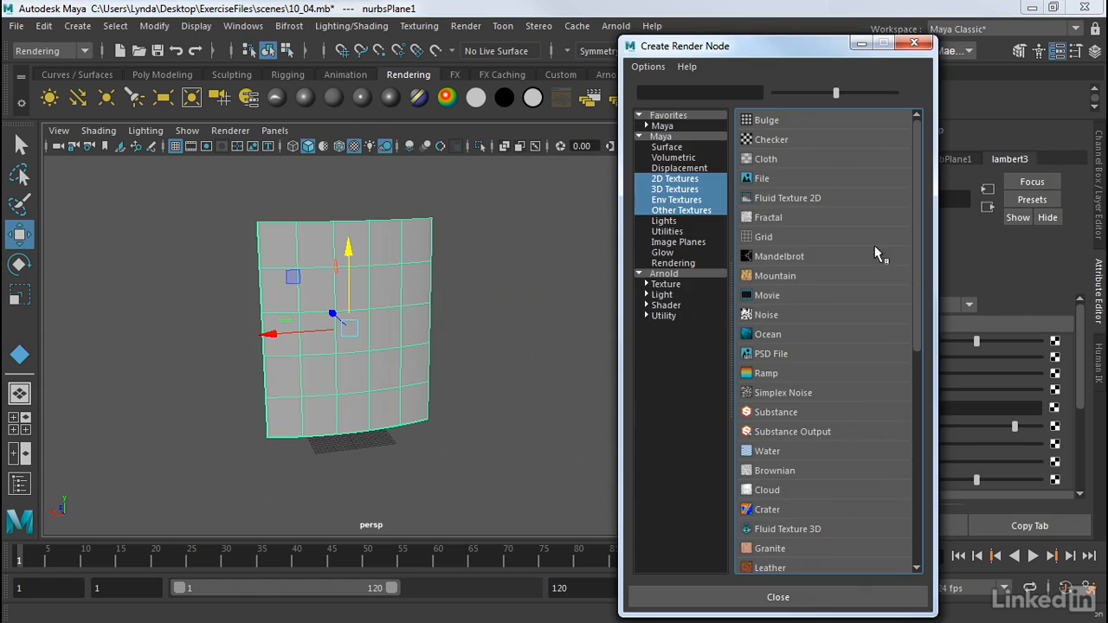
pyautogui.click(760, 178)
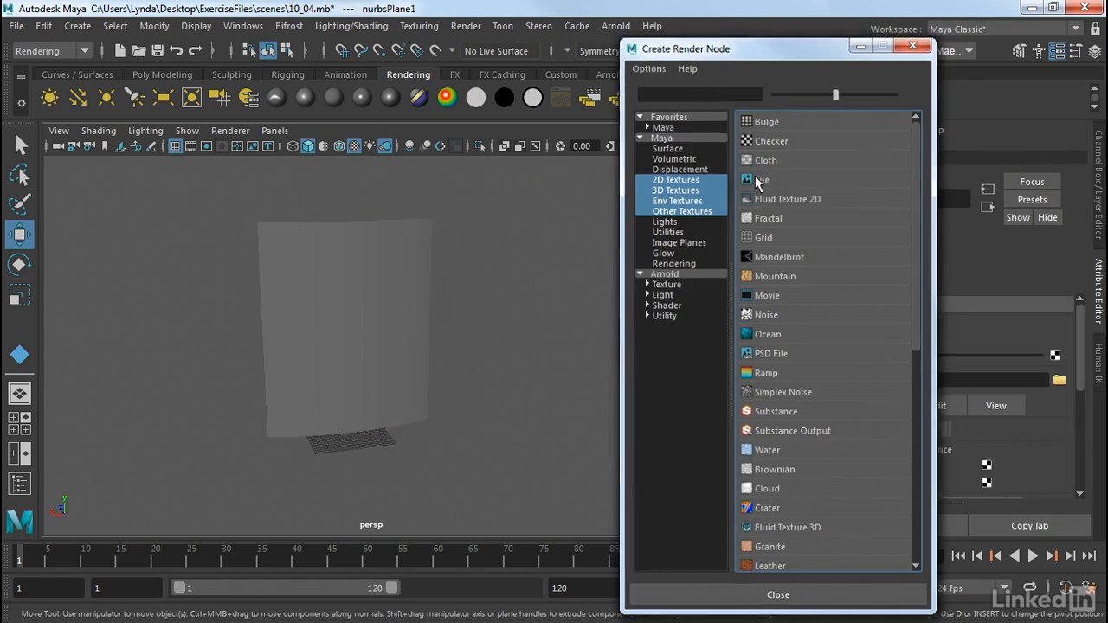
pyautogui.click(1059, 380)
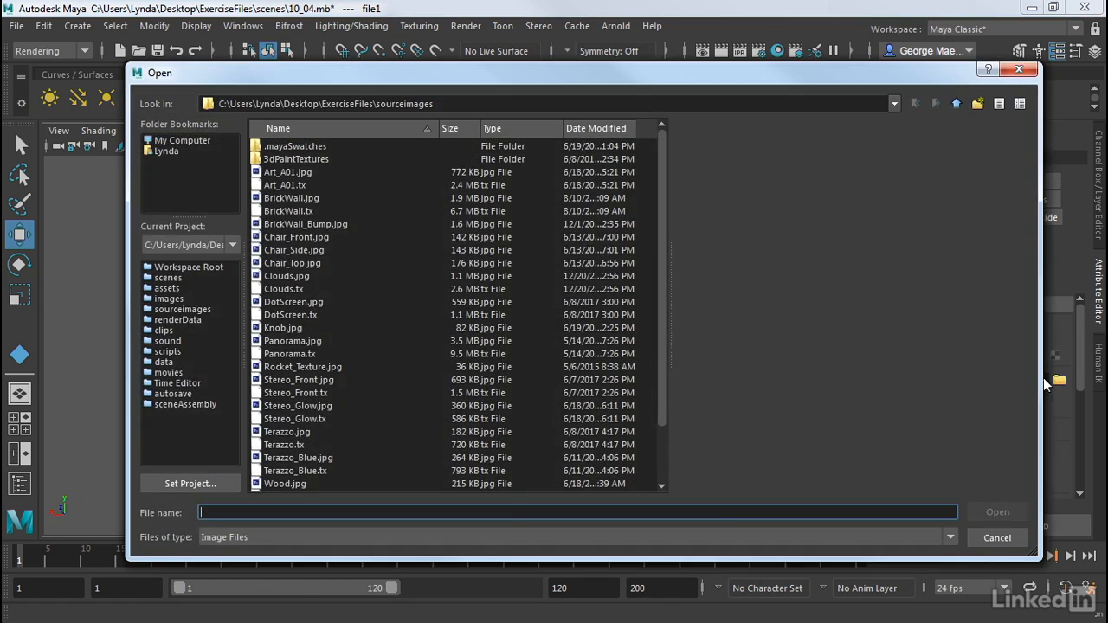
pyautogui.click(293, 171)
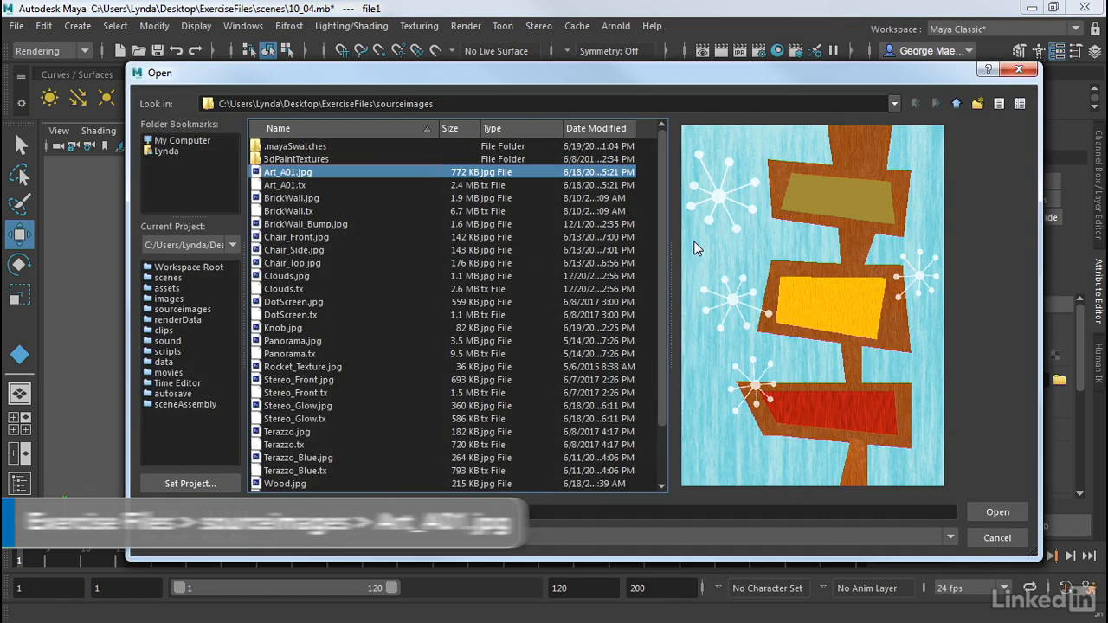
pyautogui.click(985, 510)
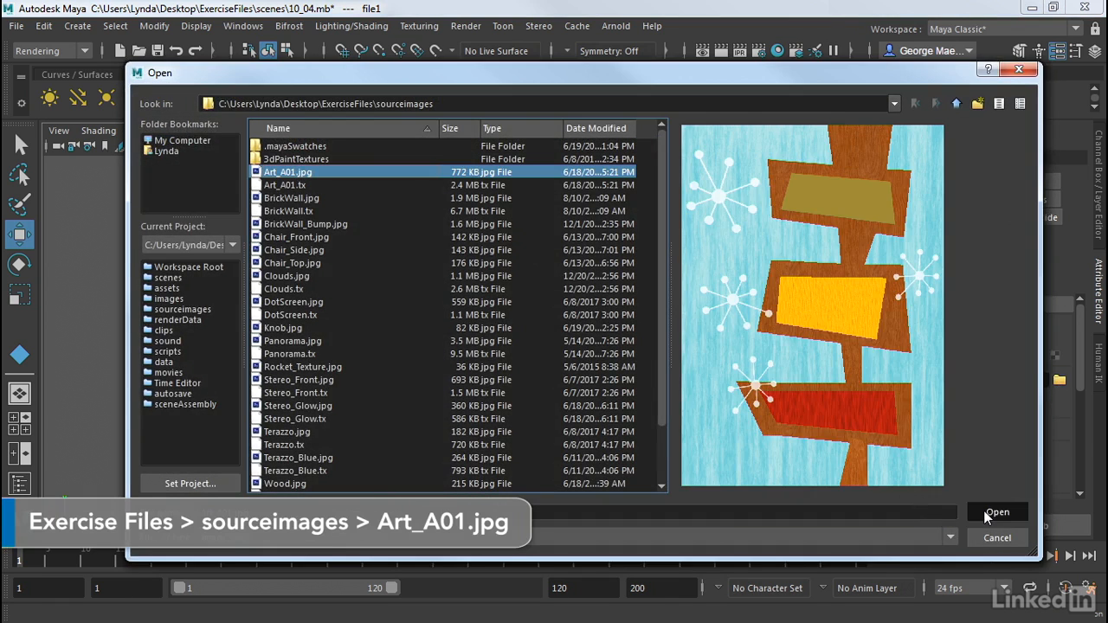
# Examine the artwork texture on the curved plane and display its 2D texture placement attributes.
pyautogui.keyDown('alt'); pyautogui.moveTo(525, 344); pyautogui.dragTo(461, 321); pyautogui.keyUp('alt')
pyautogui.keyDown('alt'); pyautogui.moveTo(412, 320); pyautogui.dragTo(477, 326, button='right'); pyautogui.keyUp('alt')
pyautogui.keyDown('alt'); pyautogui.moveTo(481, 327); pyautogui.dragTo(507, 358, button='middle'); pyautogui.keyUp('alt')
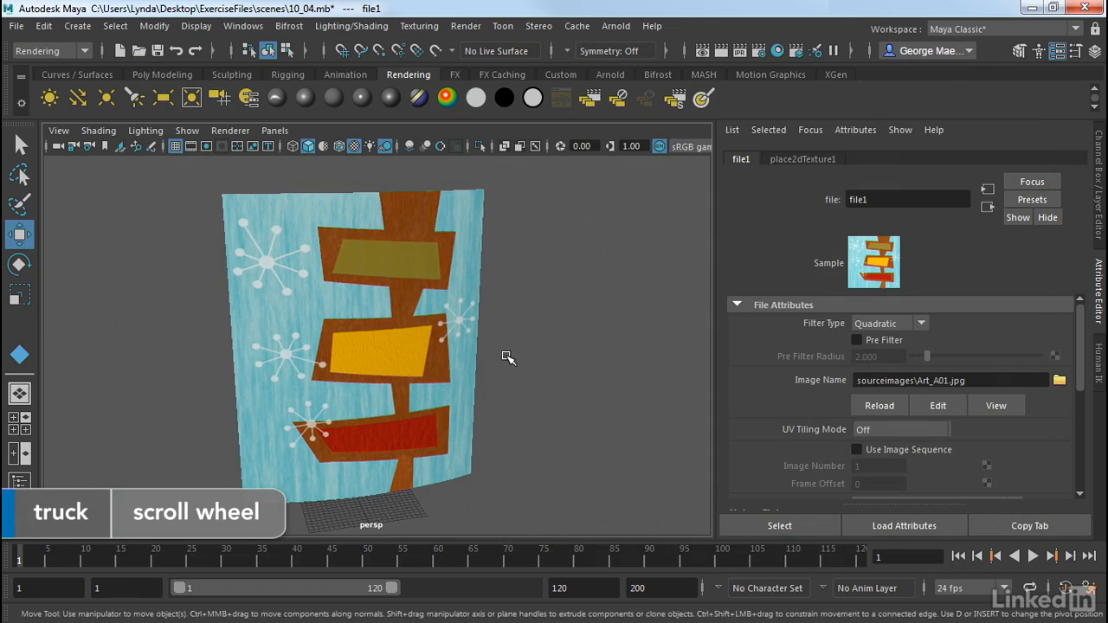
pyautogui.keyDown('alt'); pyautogui.moveTo(508, 358); pyautogui.dragTo(470, 358, button='right'); pyautogui.keyUp('alt')
pyautogui.scroll(-3, 571, 331)
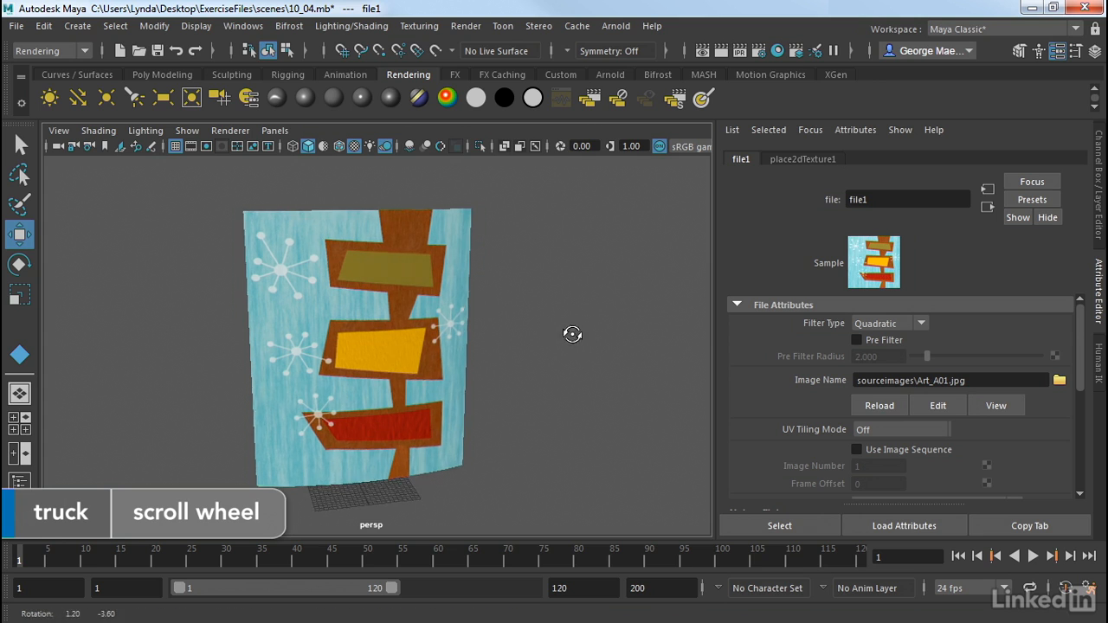
pyautogui.keyDown('alt'); pyautogui.moveTo(514, 345); pyautogui.dragTo(527, 312); pyautogui.keyUp('alt')
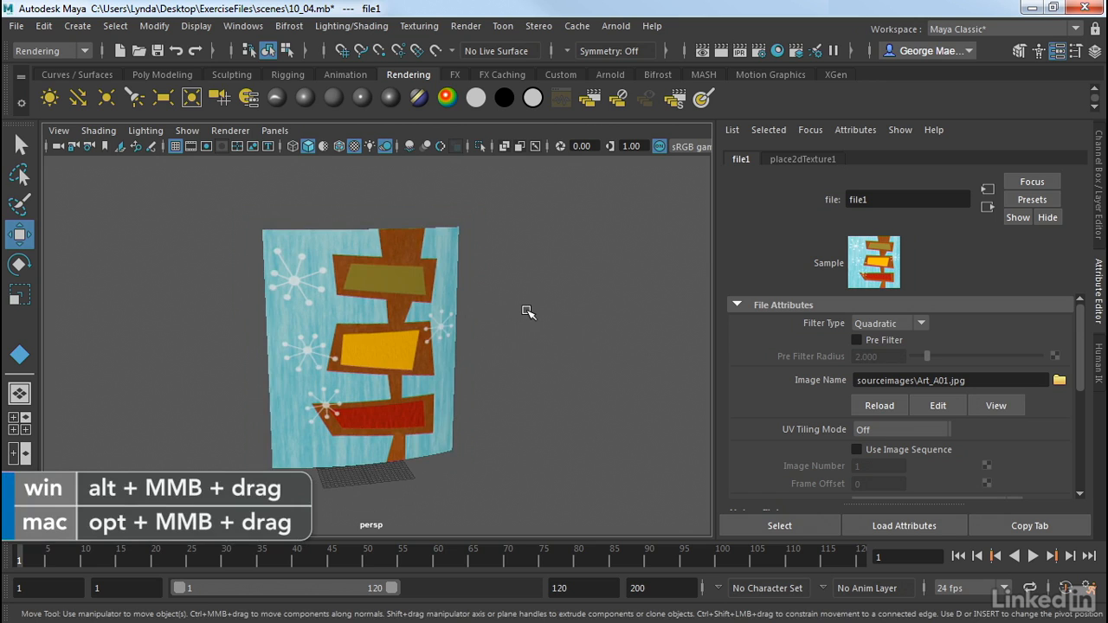
pyautogui.click(787, 160)
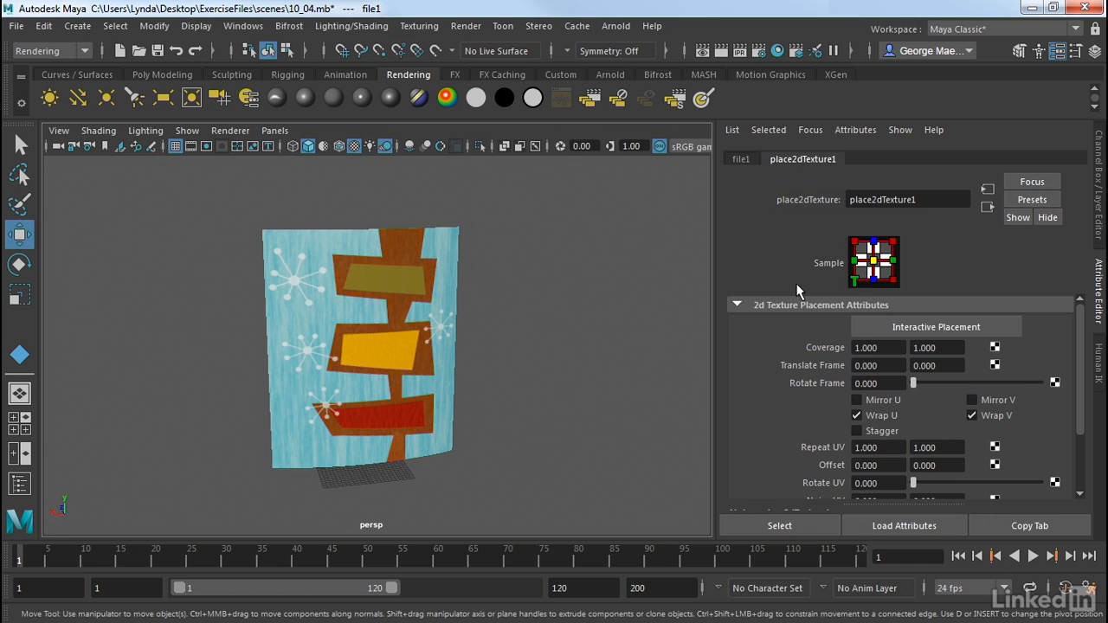
pyautogui.keyDown('alt'); pyautogui.moveTo(384, 346); pyautogui.dragTo(445, 346, button='right'); pyautogui.keyUp('alt')
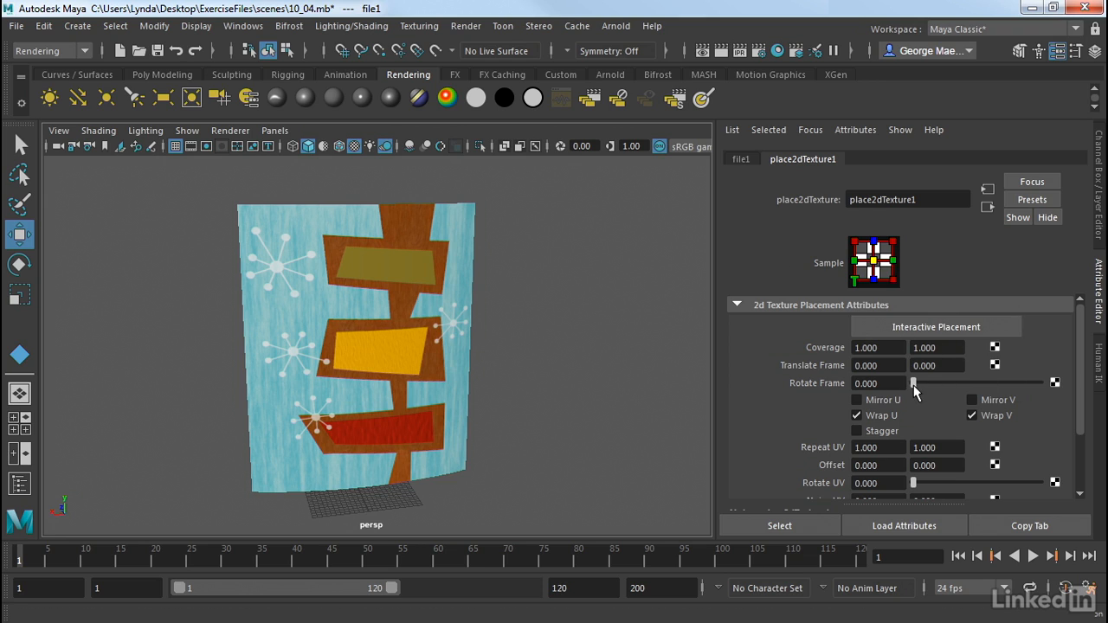
# Set the texture's Coverage to 0.5 in both U and V.
pyautogui.moveTo(914, 383)
pyautogui.mouseDown()
pyautogui.moveTo(944, 387)
pyautogui.moveTo(894, 388)
pyautogui.mouseUp()
pyautogui.moveTo(897, 349); pyautogui.dragTo(830, 349)
pyautogui.write('0.5')
pyautogui.click(952, 348)
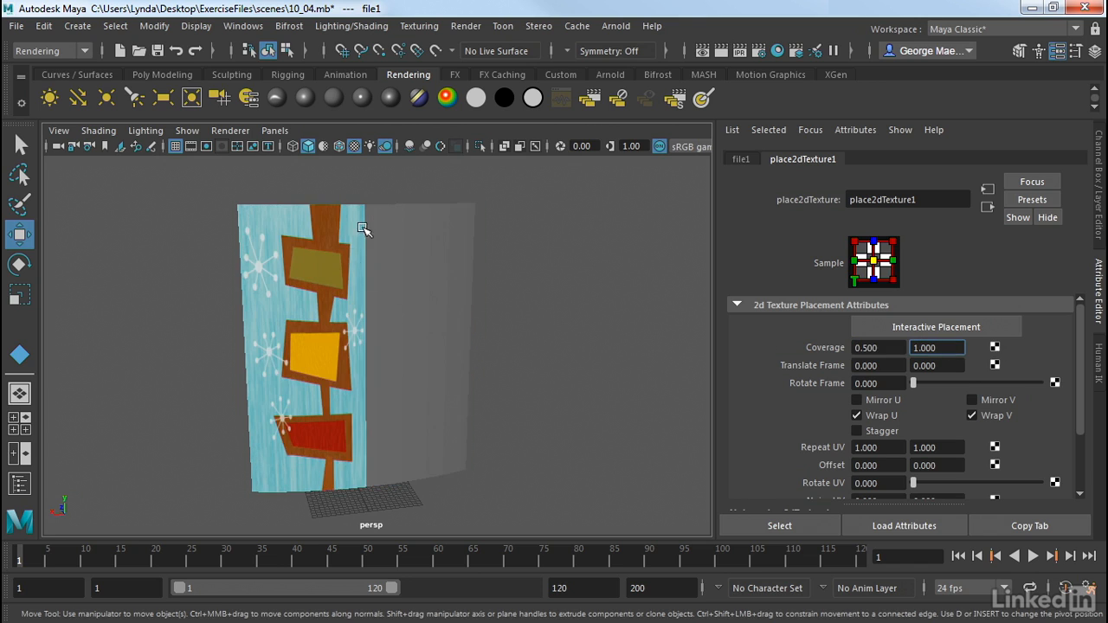
pyautogui.moveTo(961, 348); pyautogui.dragTo(904, 342)
pyautogui.write('.5')
pyautogui.press('Return')
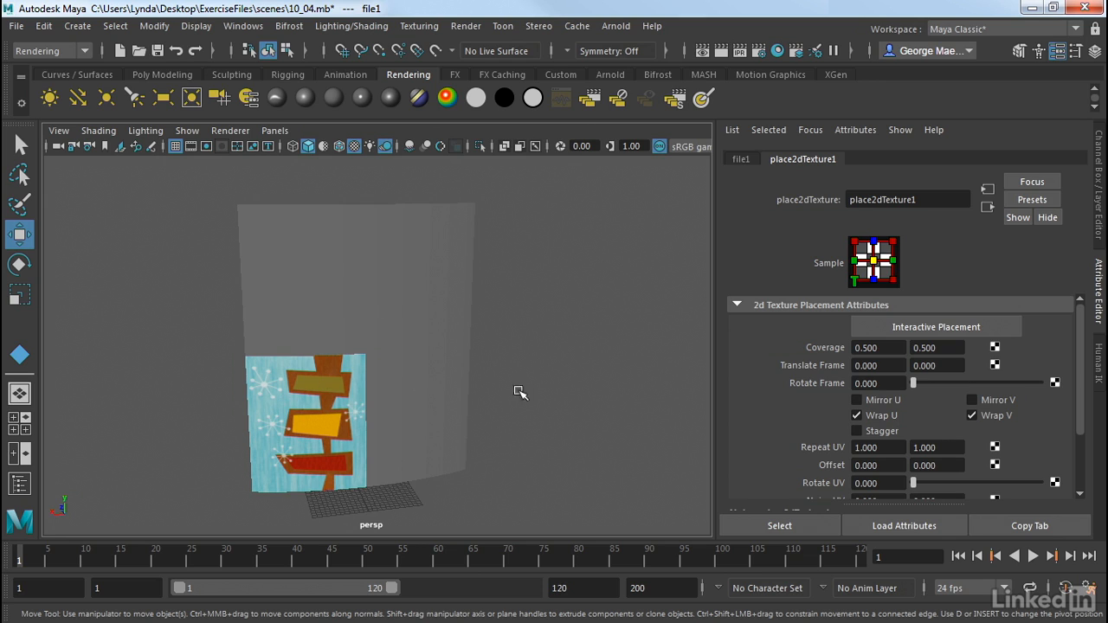
# Restore the texture's Coverage to 1 in both U and V.
pyautogui.doubleClick(879, 346)
pyautogui.write('1')
pyautogui.press('Tab')
pyautogui.write('1')
pyautogui.press('Return')
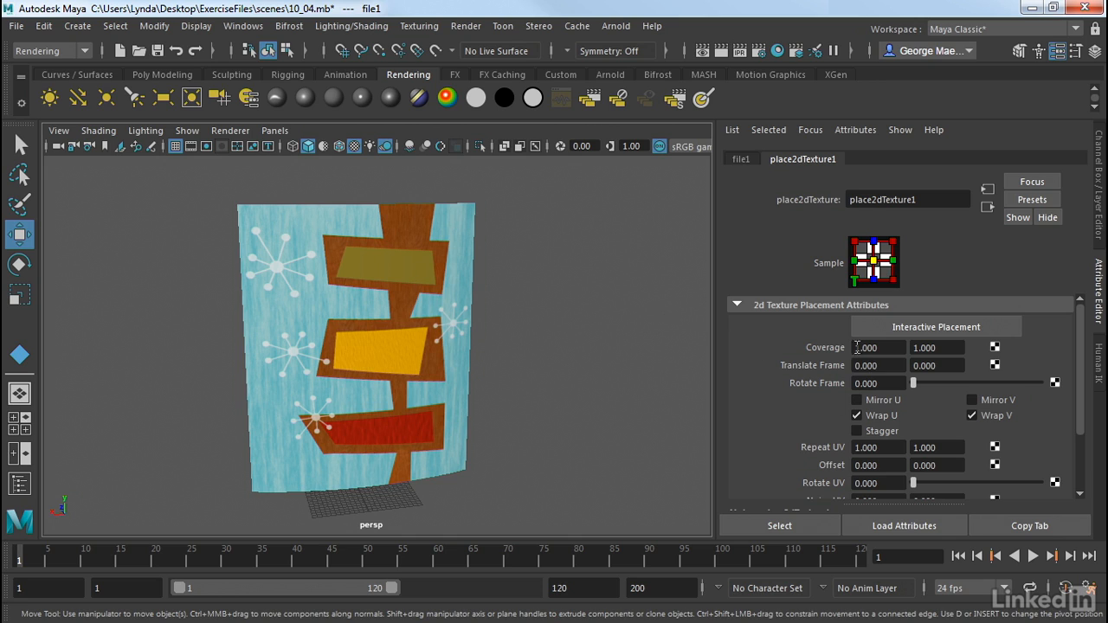
# Enlarge the texture on the plane by setting its Coverage to 2 in both directions.
pyautogui.click(885, 348)
pyautogui.write('2')
pyautogui.click(936, 348)
pyautogui.doubleClick(939, 347)
pyautogui.write('2')
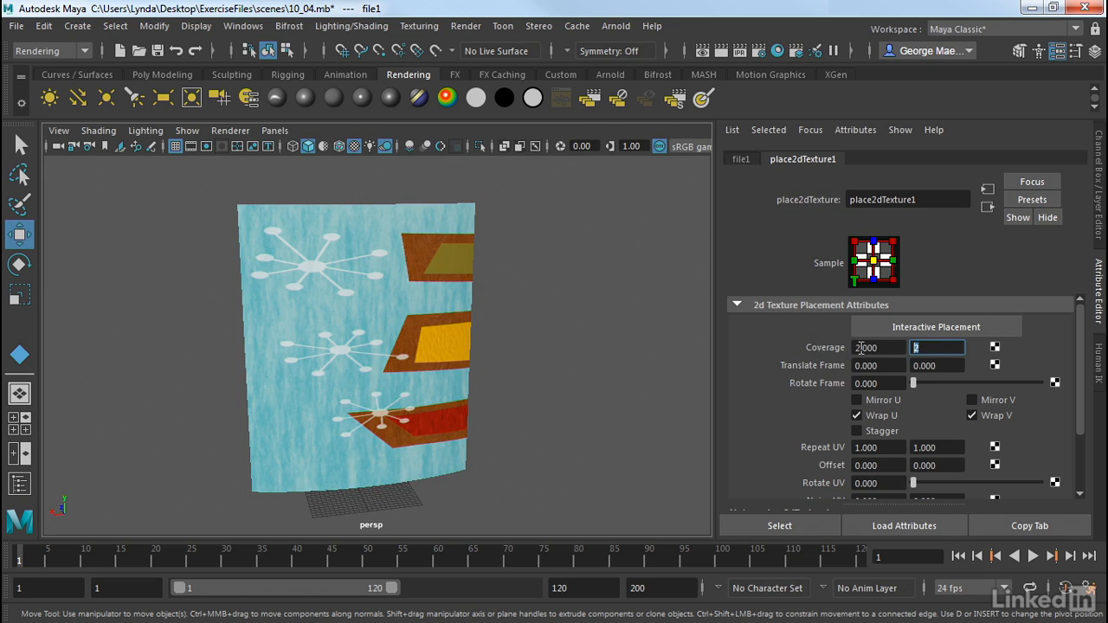
pyautogui.press('Return')
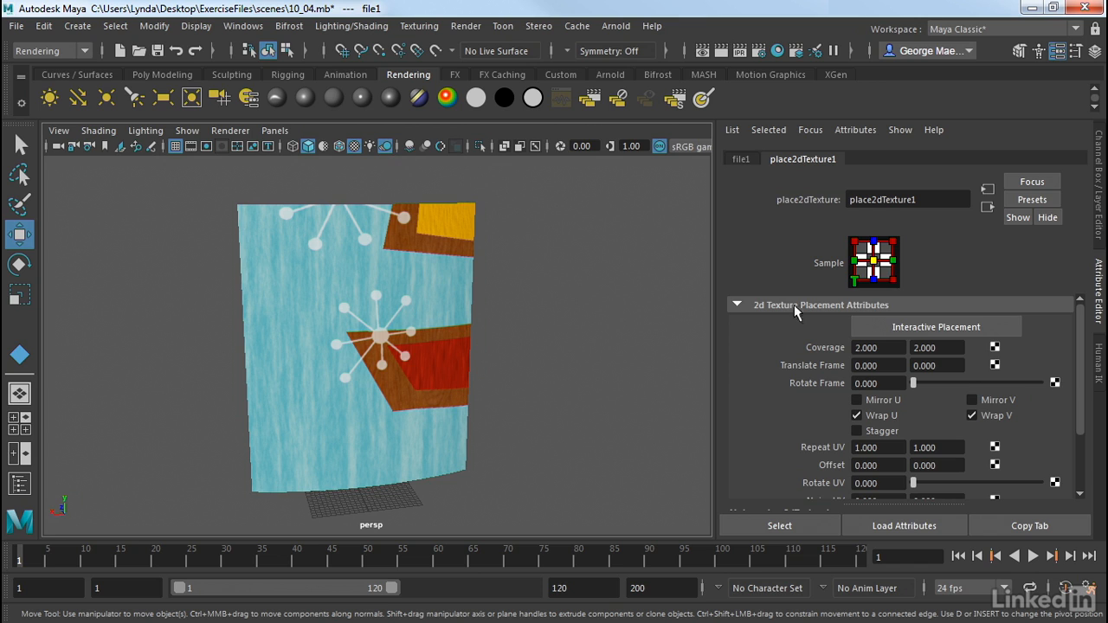
# Return the enlarged texture to normal size with a Coverage of 1 in both directions.
pyautogui.doubleClick(876, 347)
pyautogui.write('1')
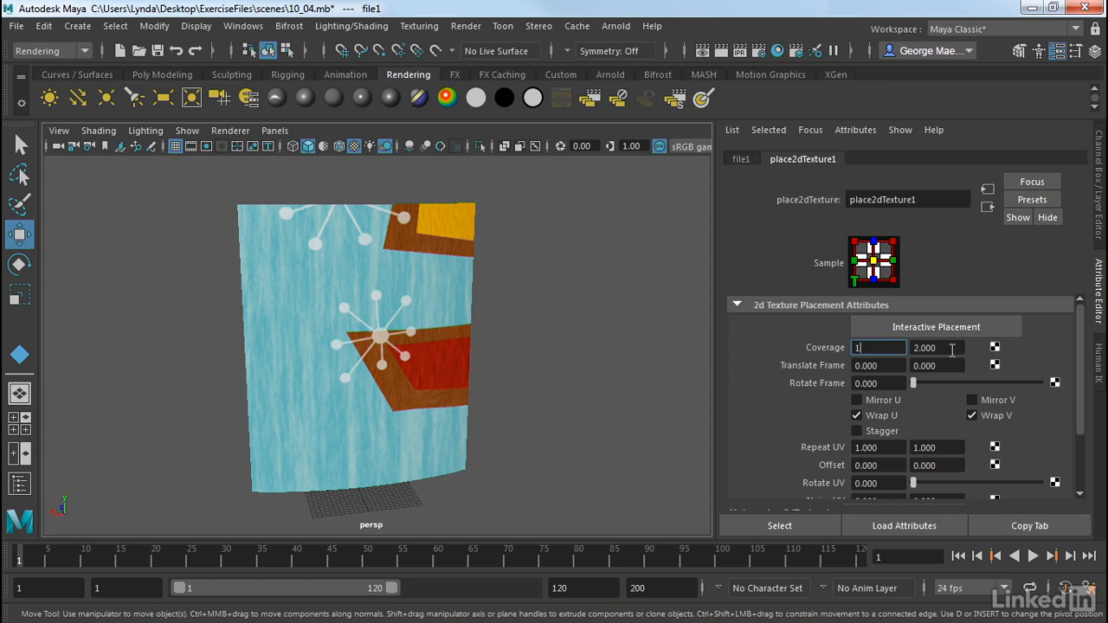
pyautogui.click(958, 348)
pyautogui.doubleClick(956, 348)
pyautogui.write('1')
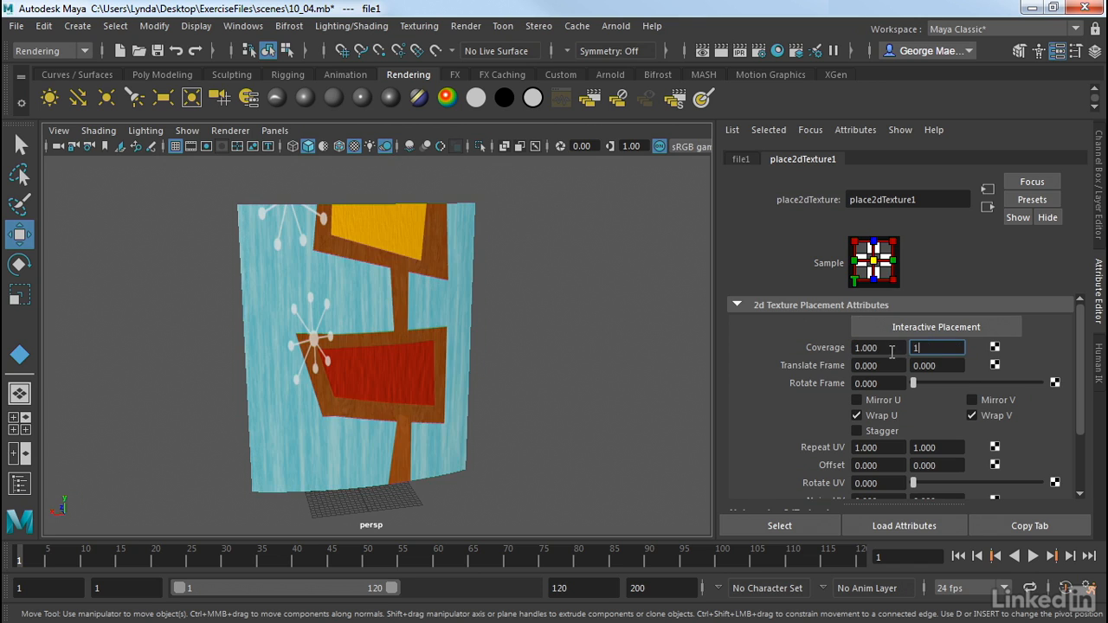
pyautogui.press('Return')
# Tile the texture on the plane by setting Repeat UV to 2 by 2.
pyautogui.doubleClick(892, 451)
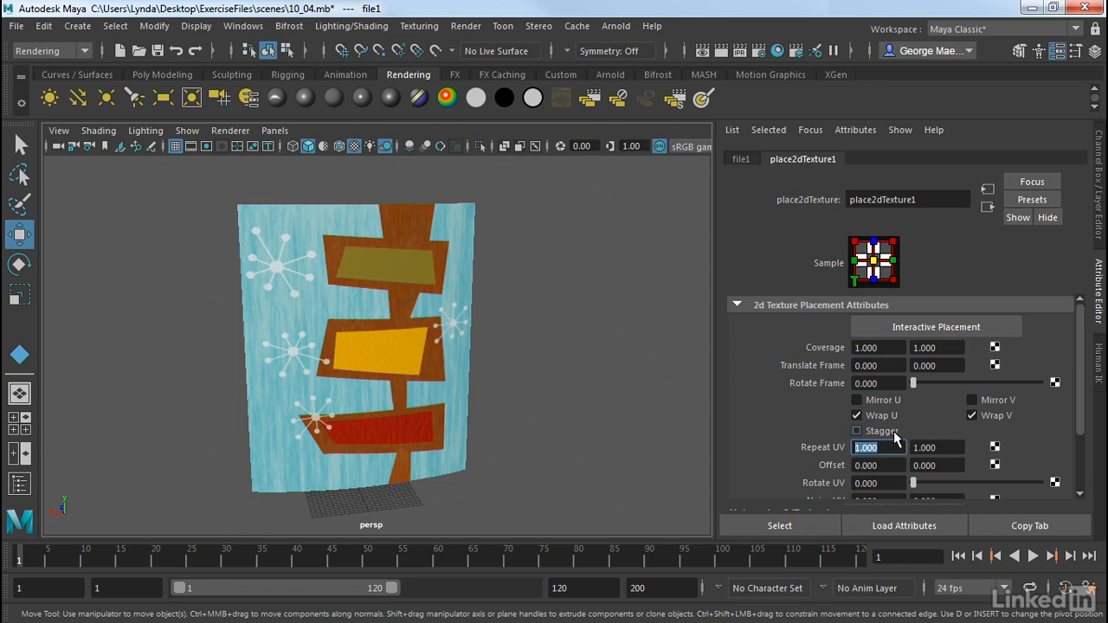
pyautogui.write('2')
pyautogui.press('Tab')
pyautogui.write('2')
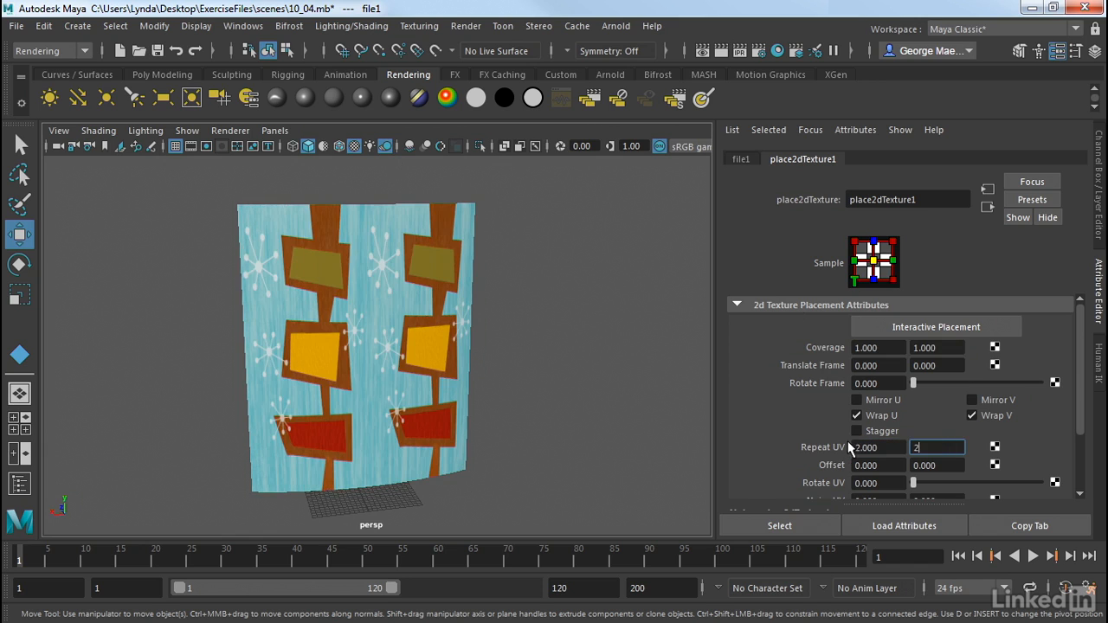
pyautogui.press('Return')
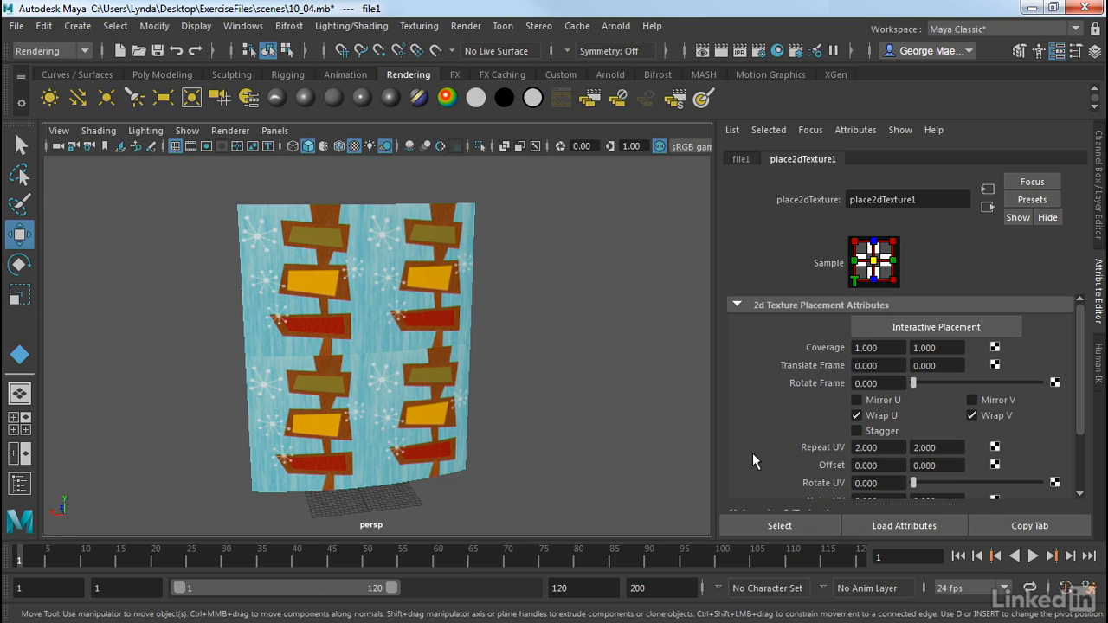
# Remove the tiling by setting the texture's Repeat UV back to 1 by 1.
pyautogui.moveTo(916, 489); pyautogui.dragTo(864, 479)
pyautogui.doubleClick(893, 453)
pyautogui.write('1')
pyautogui.press('Tab')
pyautogui.write('1')
pyautogui.press('Return')
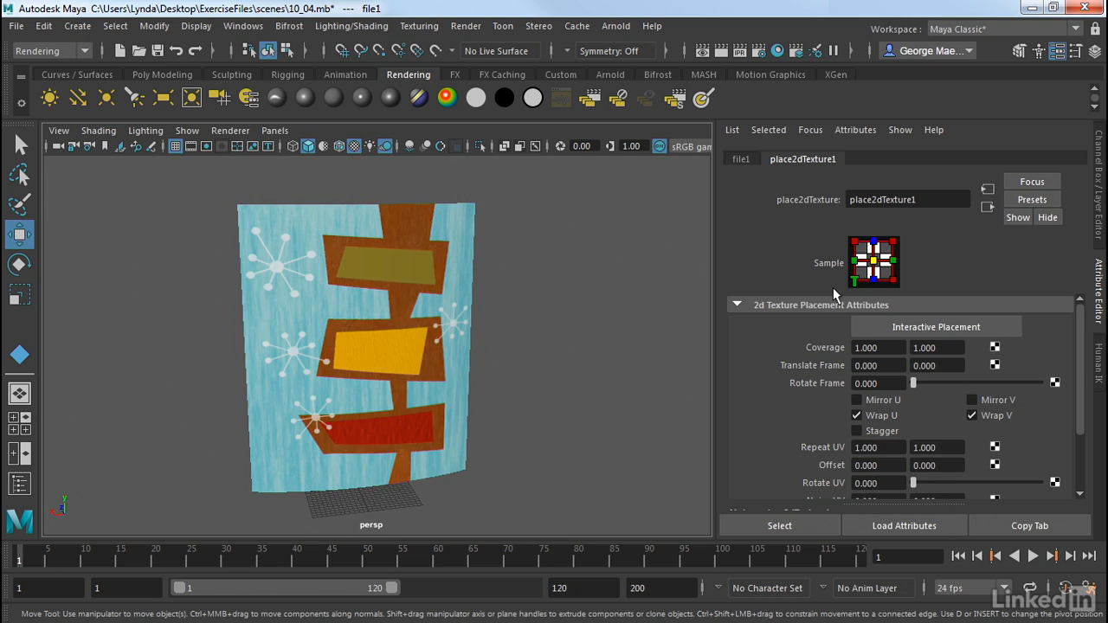
# Start Interactive Placement, shrink the texture's height to about 0.681 V coverage, and stretch it back to full height.
pyautogui.click(905, 320)
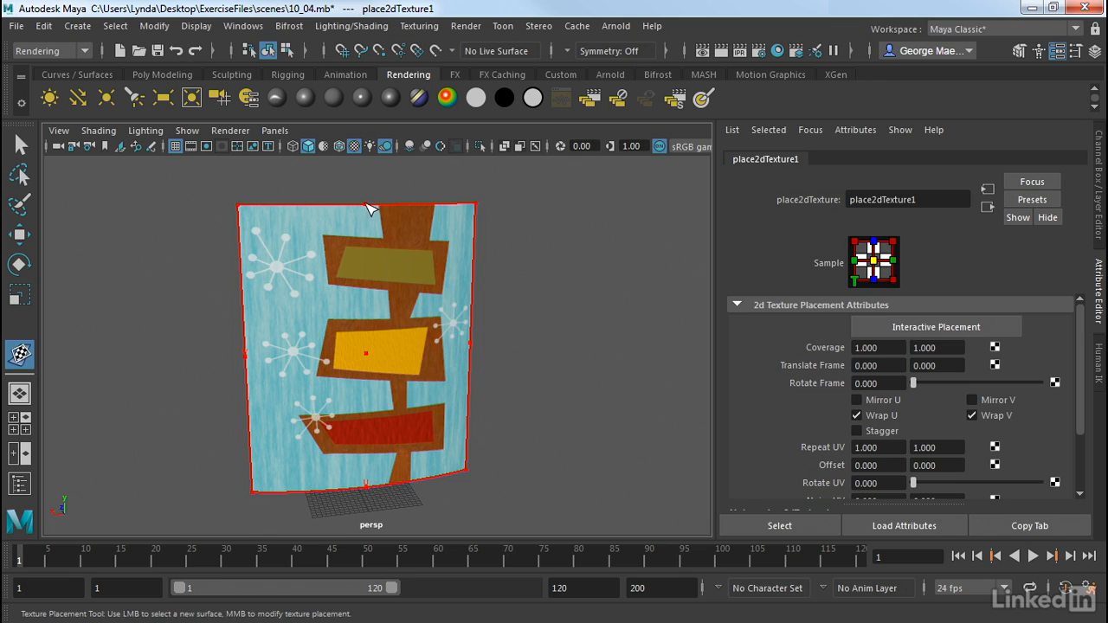
pyautogui.moveTo(366, 205); pyautogui.dragTo(372, 301, button='middle')
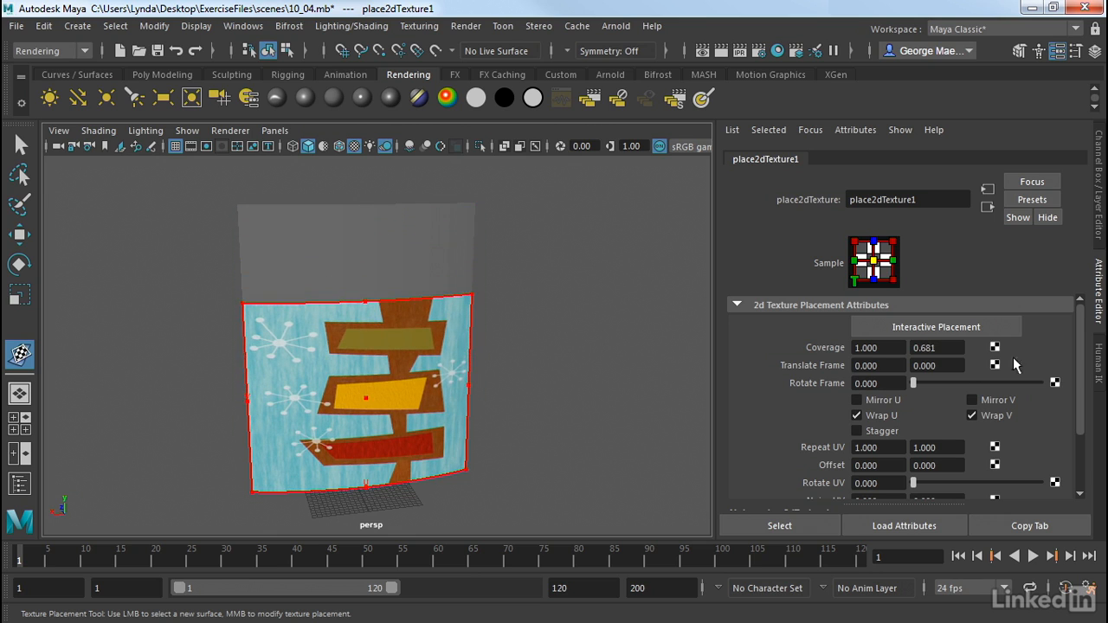
pyautogui.moveTo(368, 304); pyautogui.dragTo(373, 200, button='middle')
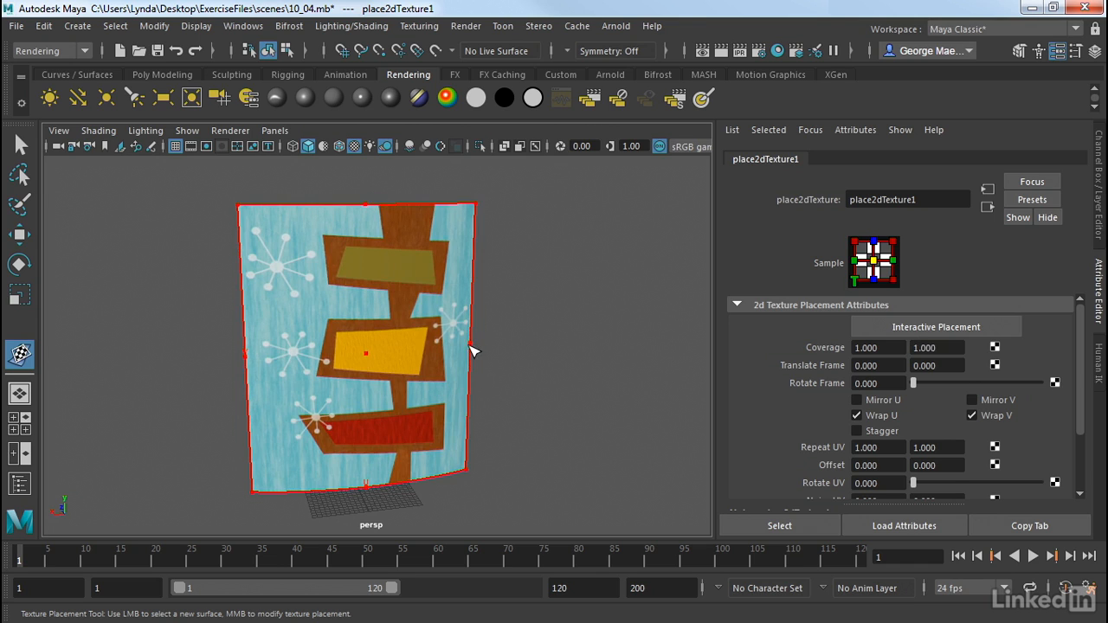
# Interactively shift the texture frame about 0.005 in V, rotate it about -0.44, set V coverage to about 0.995, and leave the placement tool.
pyautogui.moveTo(469, 341)
pyautogui.mouseDown(button='middle')
pyautogui.moveTo(399, 342)
pyautogui.moveTo(478, 342)
pyautogui.mouseUp(button='middle')
pyautogui.moveTo(367, 355)
pyautogui.mouseDown(button='middle')
pyautogui.moveTo(401, 366)
pyautogui.moveTo(435, 343)
pyautogui.moveTo(432, 307)
pyautogui.moveTo(371, 292)
pyautogui.moveTo(321, 358)
pyautogui.moveTo(366, 352)
pyautogui.mouseUp(button='middle')
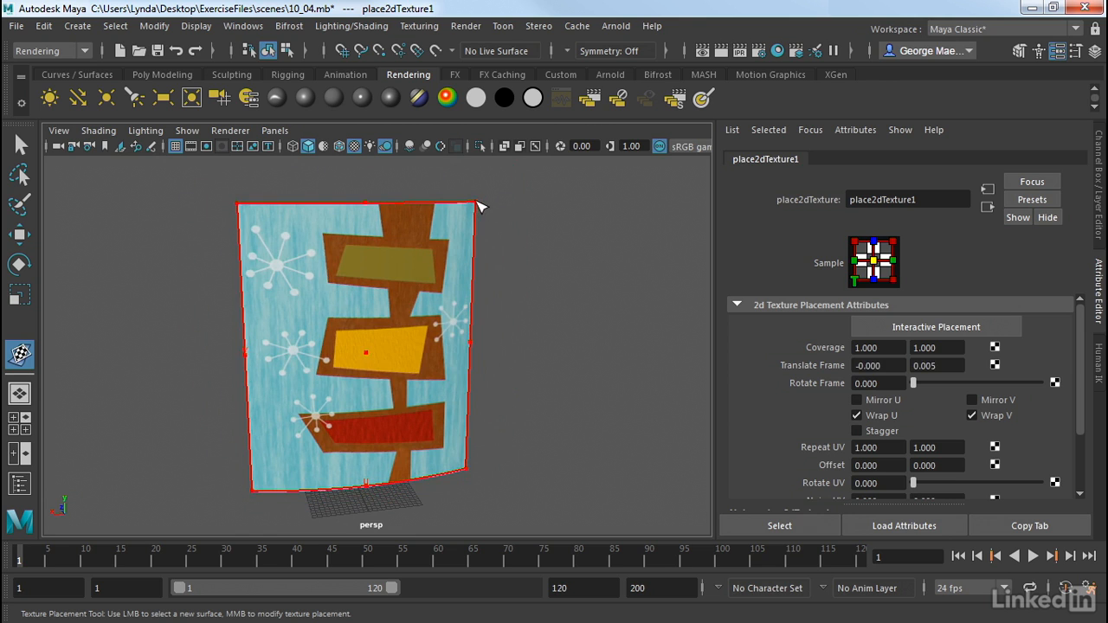
pyautogui.moveTo(477, 206); pyautogui.dragTo(372, 217, button='middle')
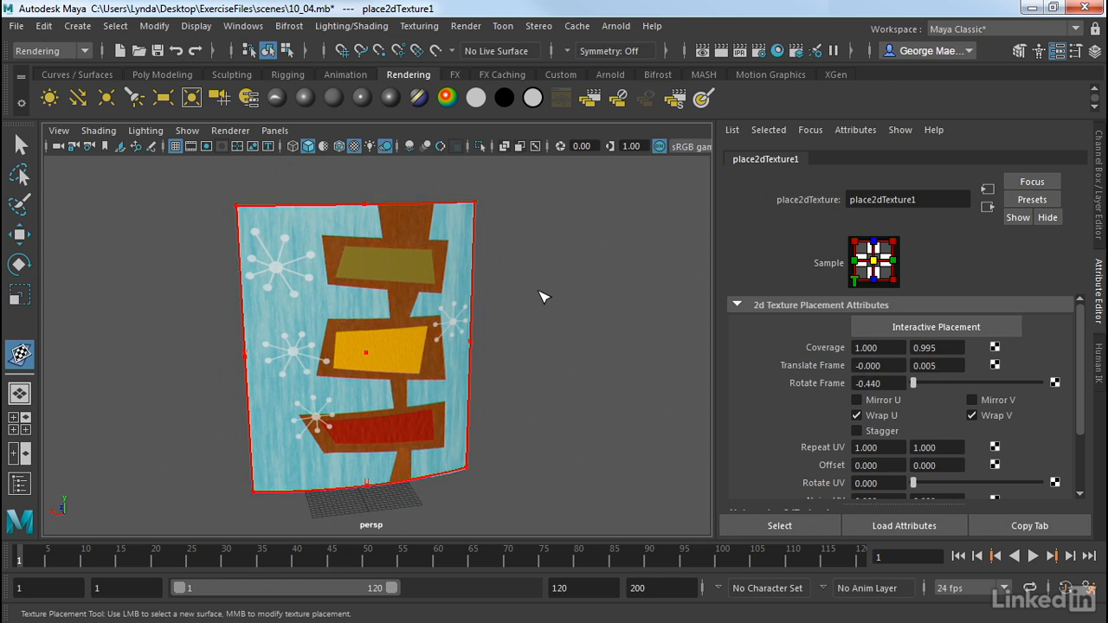
pyautogui.press('q')
pyautogui.click(579, 278)
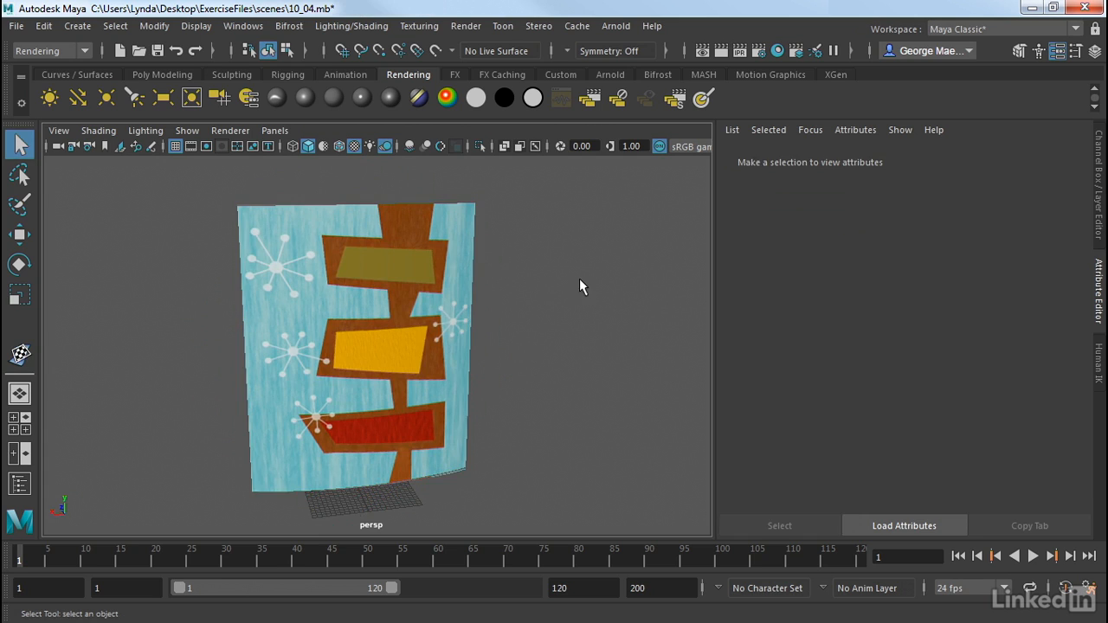
# Delete the textured NURBS plane from the scene.
pyautogui.click(424, 287)
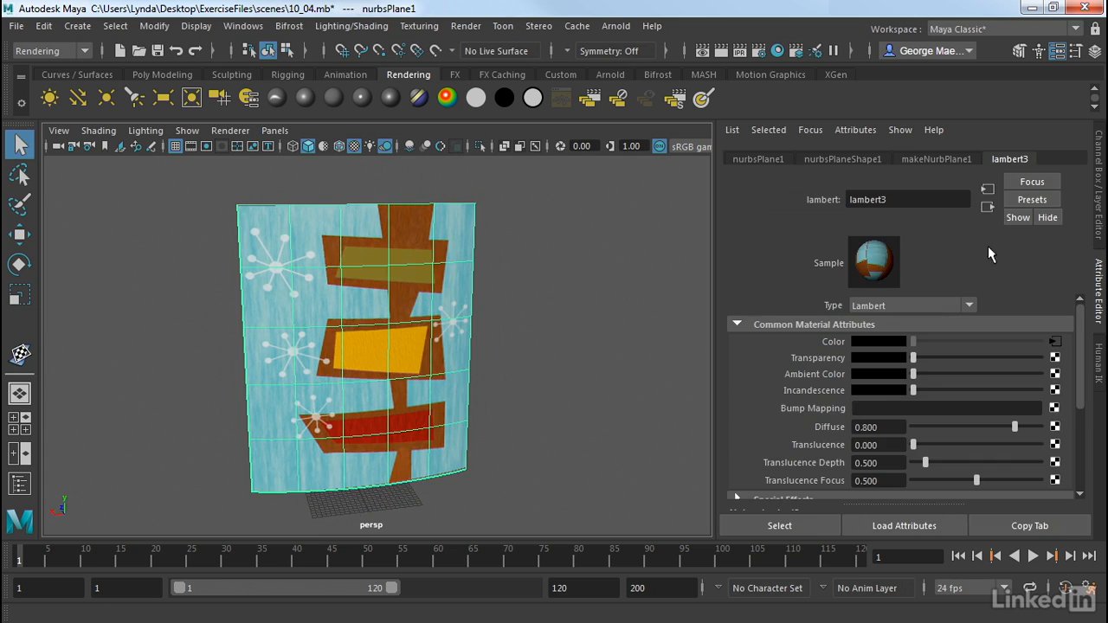
pyautogui.click(1102, 178)
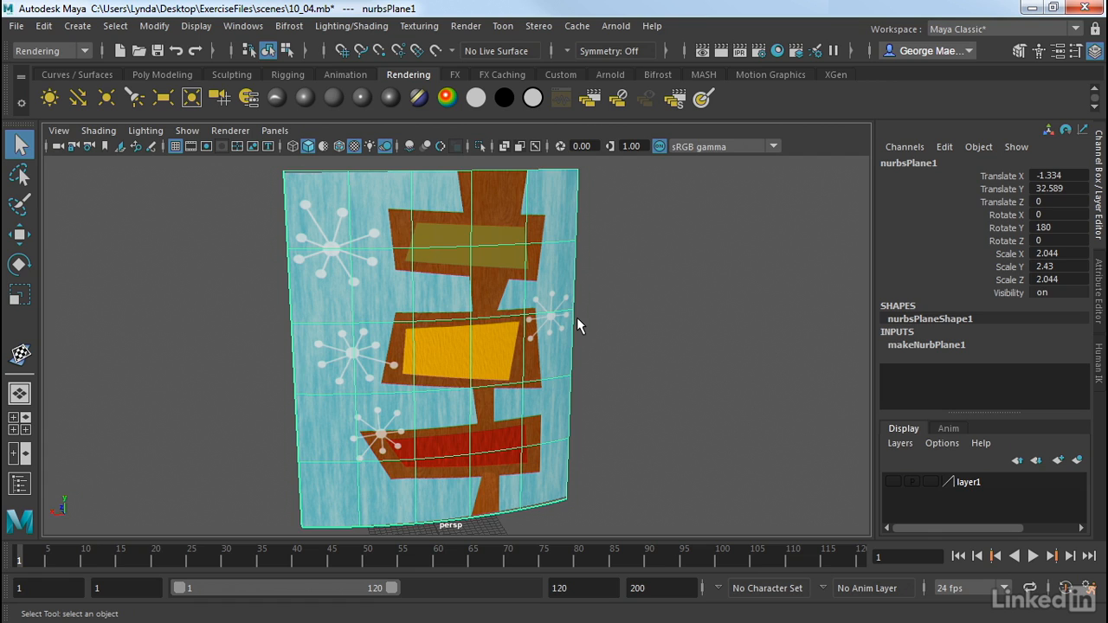
pyautogui.press('Delete')
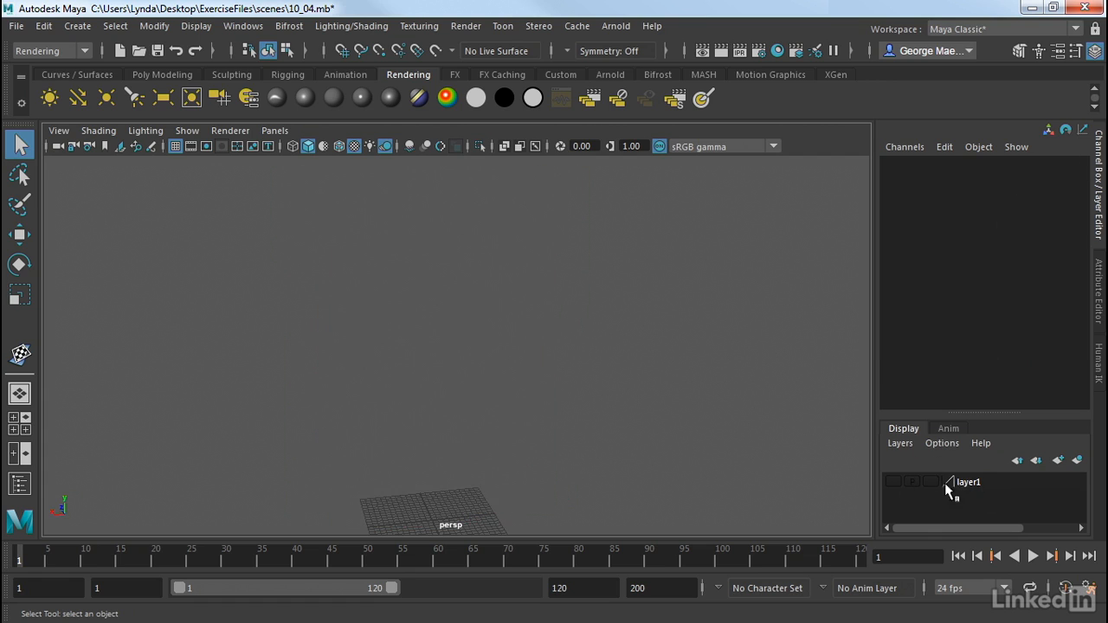
# Make layer1 visible and frame the whole fireplace model in the perspective view.
pyautogui.click(893, 481)
pyautogui.keyDown('alt'); pyautogui.moveTo(772, 439); pyautogui.dragTo(555, 425, button='right'); pyautogui.keyUp('alt')
pyautogui.keyDown('alt'); pyautogui.moveTo(556, 425); pyautogui.dragTo(549, 471, button='middle'); pyautogui.keyUp('alt')
pyautogui.keyDown('alt'); pyautogui.moveTo(560, 462); pyautogui.dragTo(514, 447, button='right'); pyautogui.keyUp('alt')
pyautogui.keyDown('alt'); pyautogui.moveTo(514, 447); pyautogui.dragTo(563, 436); pyautogui.keyUp('alt')
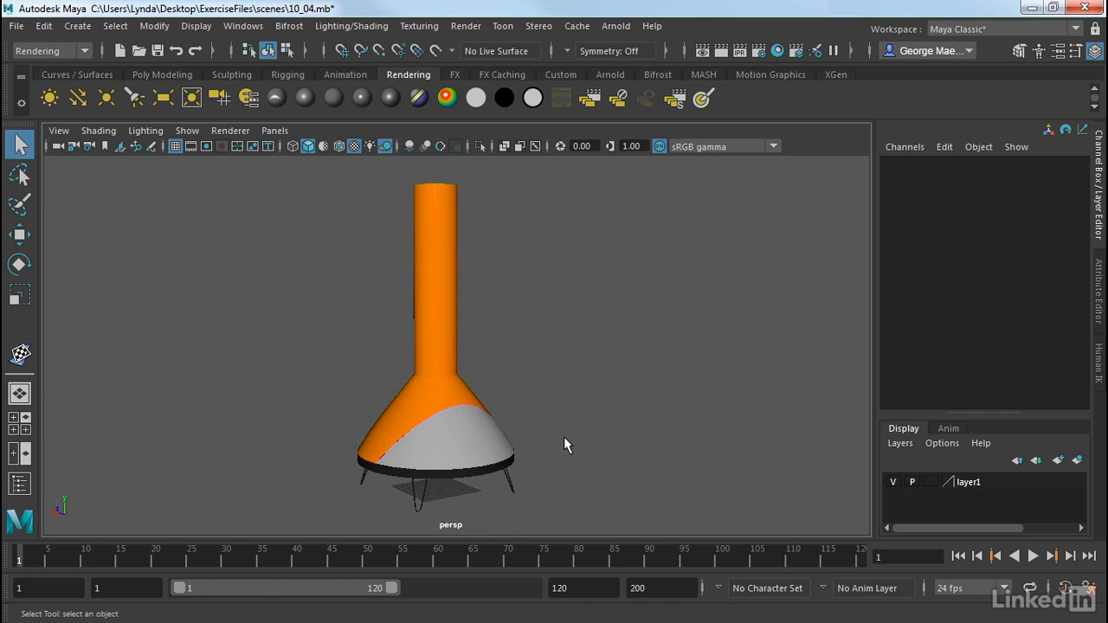
# Select the FP_Screen surface over the fireplace opening and assign it a new Lambert material.
pyautogui.click(479, 456)
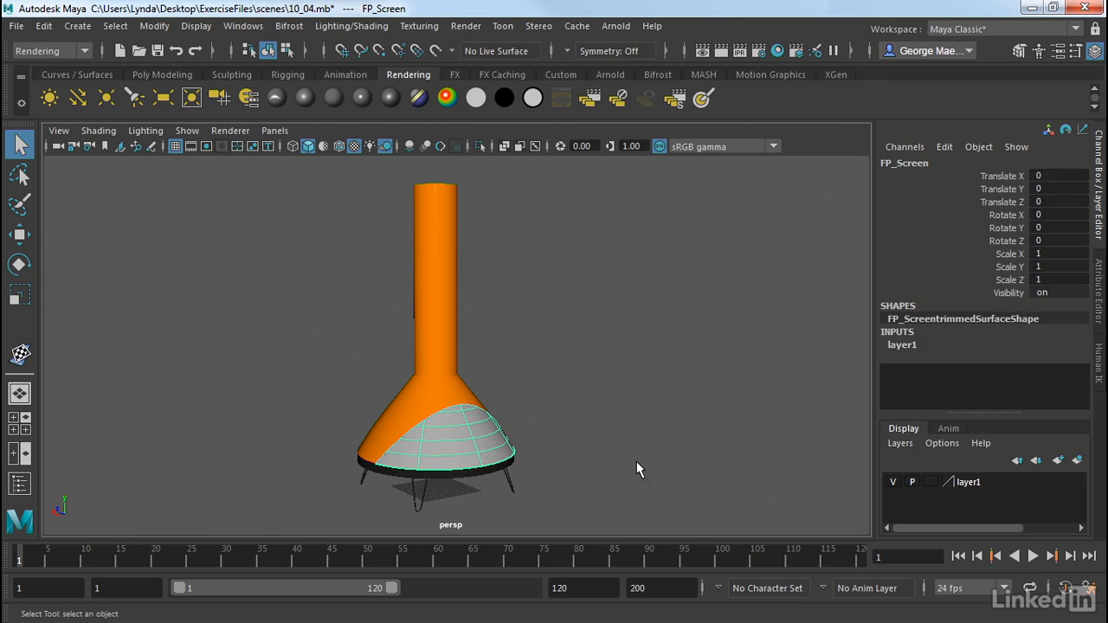
pyautogui.keyDown('alt'); pyautogui.moveTo(637, 461); pyautogui.dragTo(548, 478); pyautogui.keyUp('alt')
pyautogui.keyDown('alt'); pyautogui.moveTo(493, 479); pyautogui.dragTo(645, 498, button='right'); pyautogui.keyUp('alt')
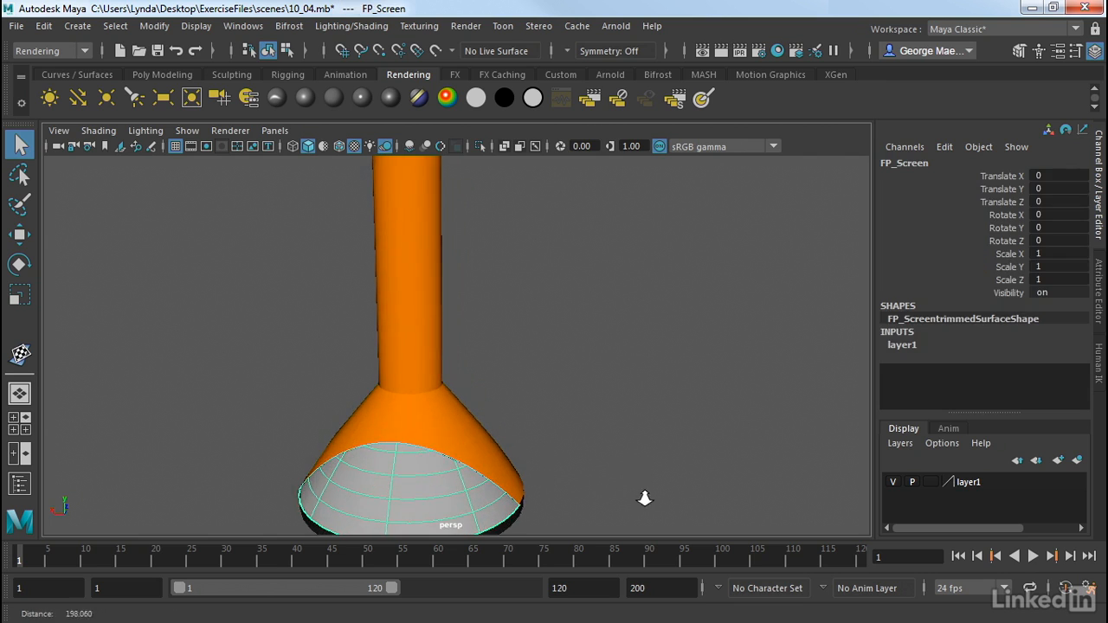
pyautogui.keyDown('alt'); pyautogui.moveTo(639, 496); pyautogui.dragTo(673, 400, button='middle'); pyautogui.keyUp('alt')
pyautogui.keyDown('alt'); pyautogui.moveTo(555, 448); pyautogui.dragTo(756, 450); pyautogui.keyUp('alt')
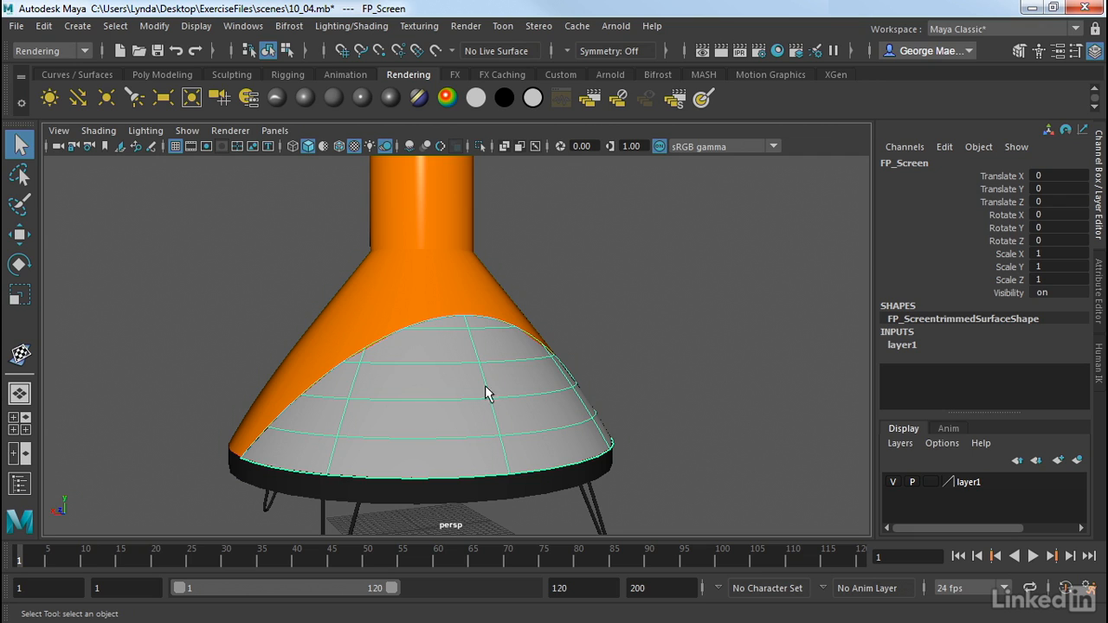
pyautogui.keyDown('alt'); pyautogui.moveTo(671, 427); pyautogui.dragTo(693, 403); pyautogui.keyUp('alt')
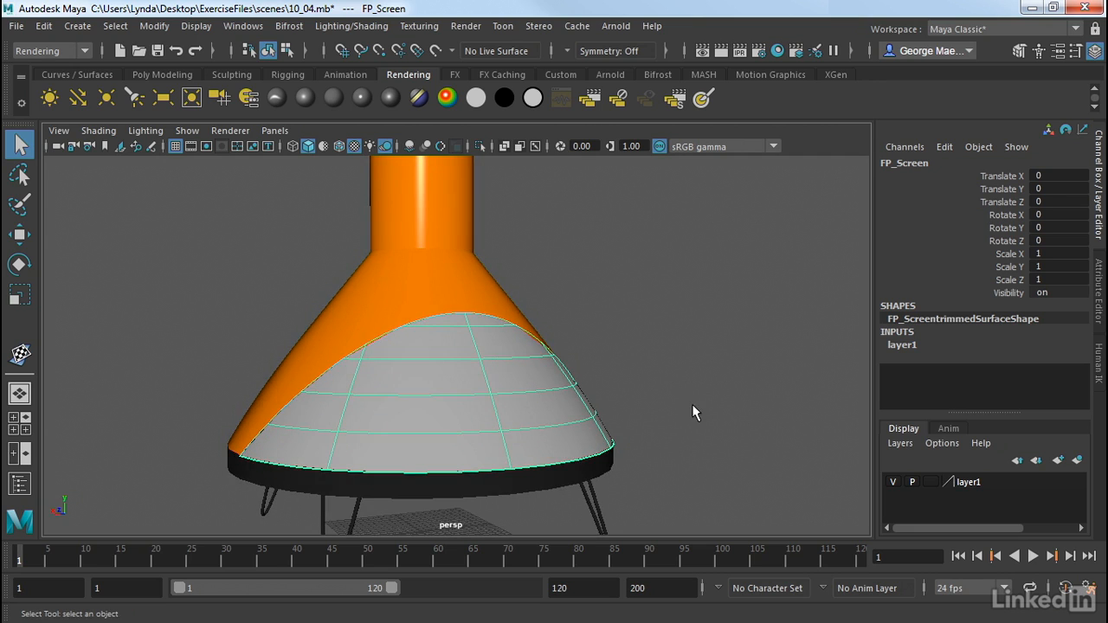
pyautogui.click(331, 98)
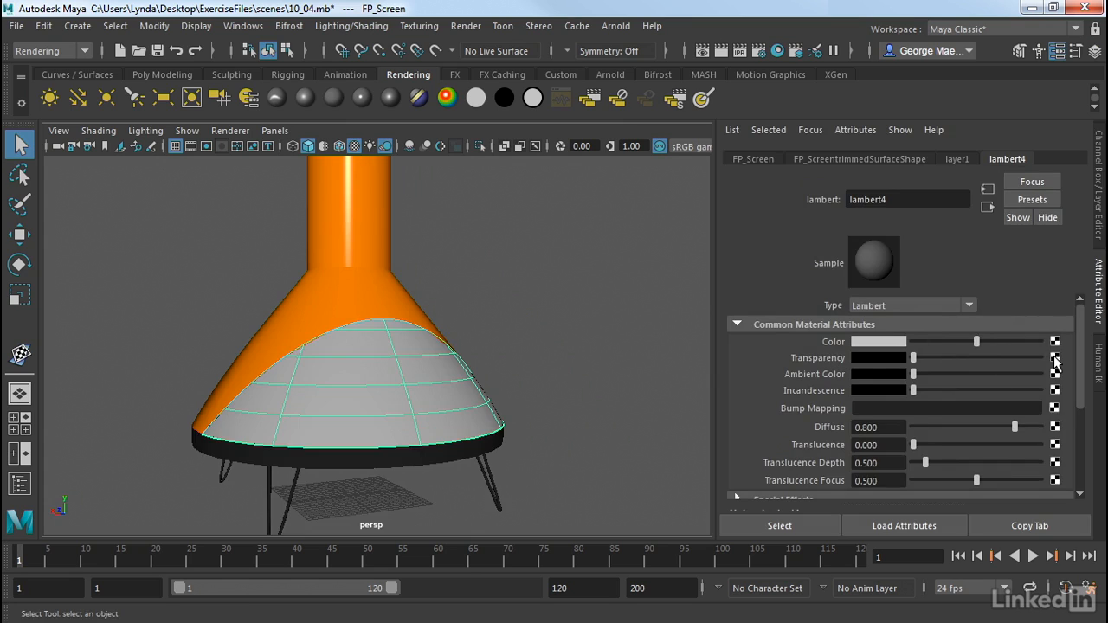
# Map a File texture to the new material's transparency and load DotScreen.jpg from the sourceimages folder.
pyautogui.click(1054, 360)
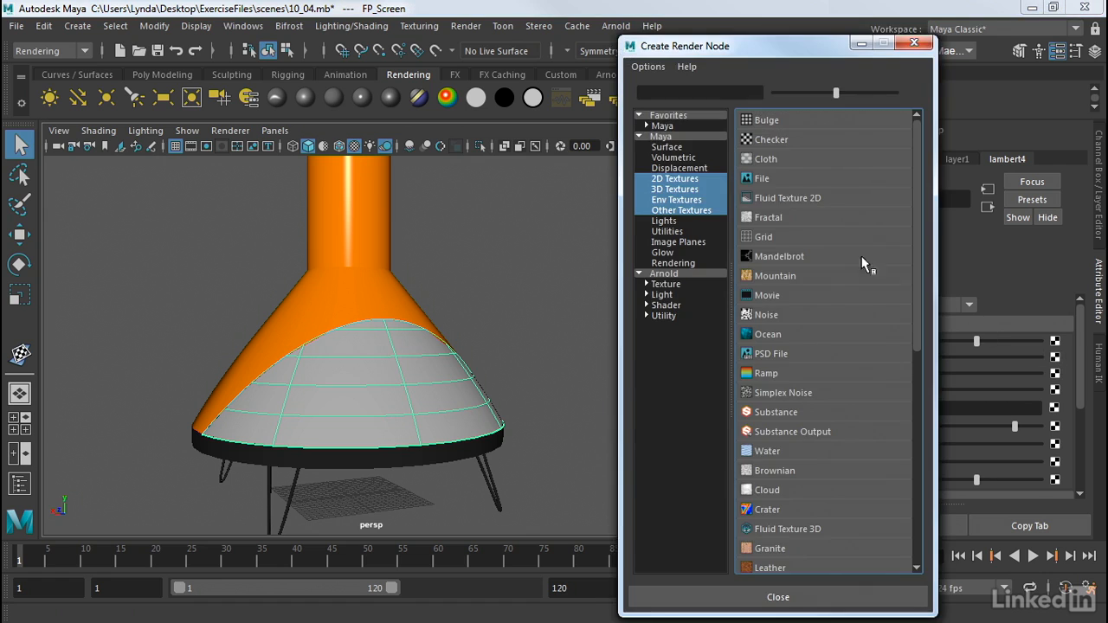
pyautogui.click(759, 180)
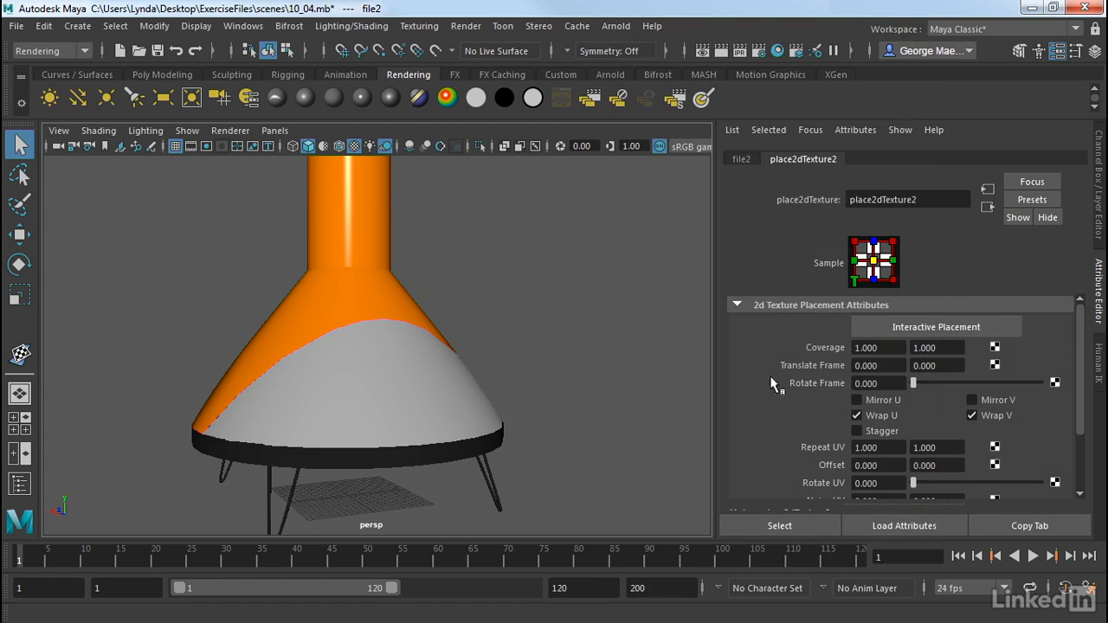
pyautogui.click(740, 159)
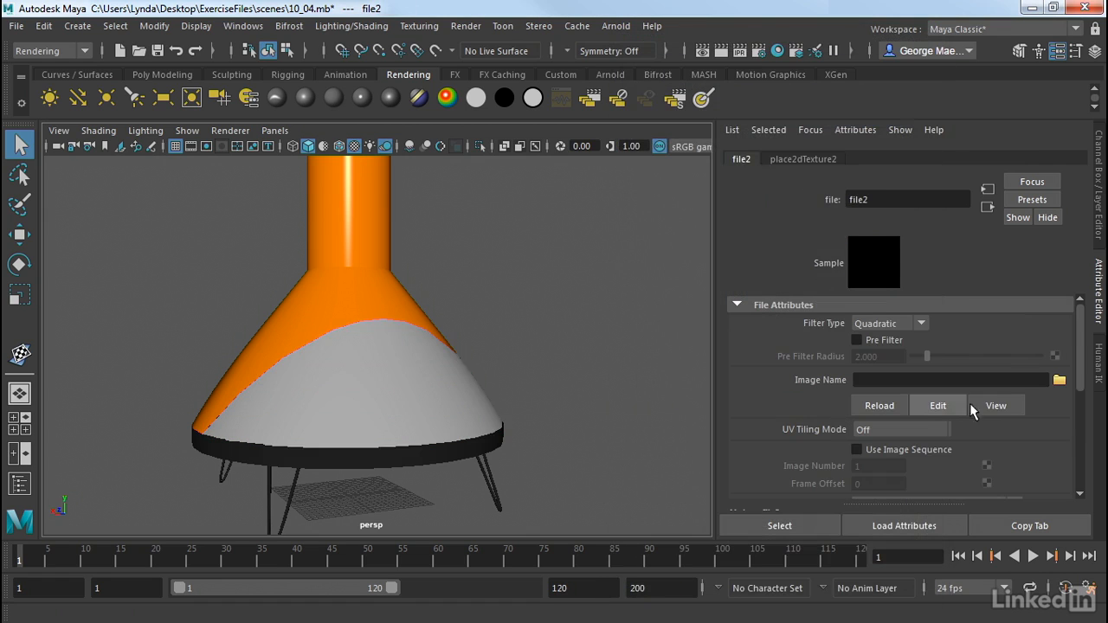
pyautogui.click(1059, 381)
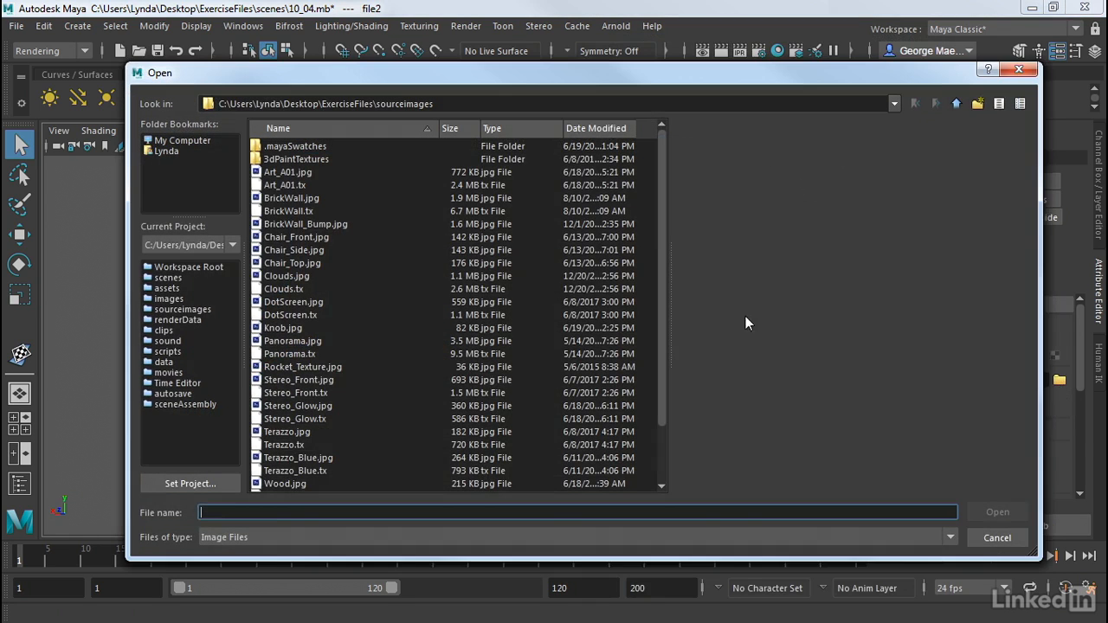
pyautogui.click(294, 302)
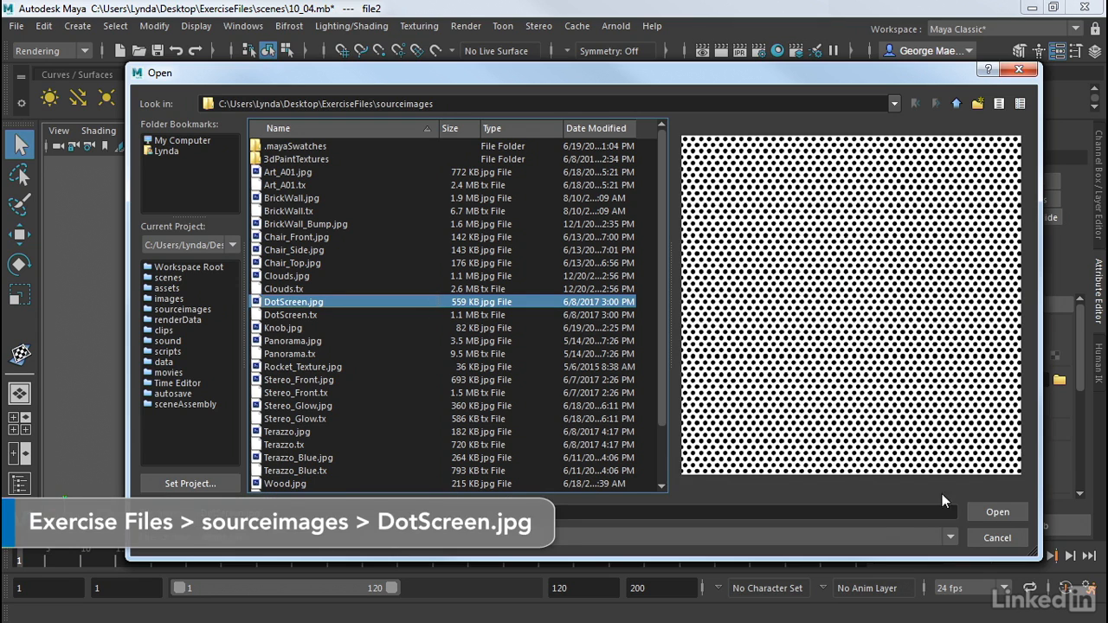
pyautogui.click(995, 512)
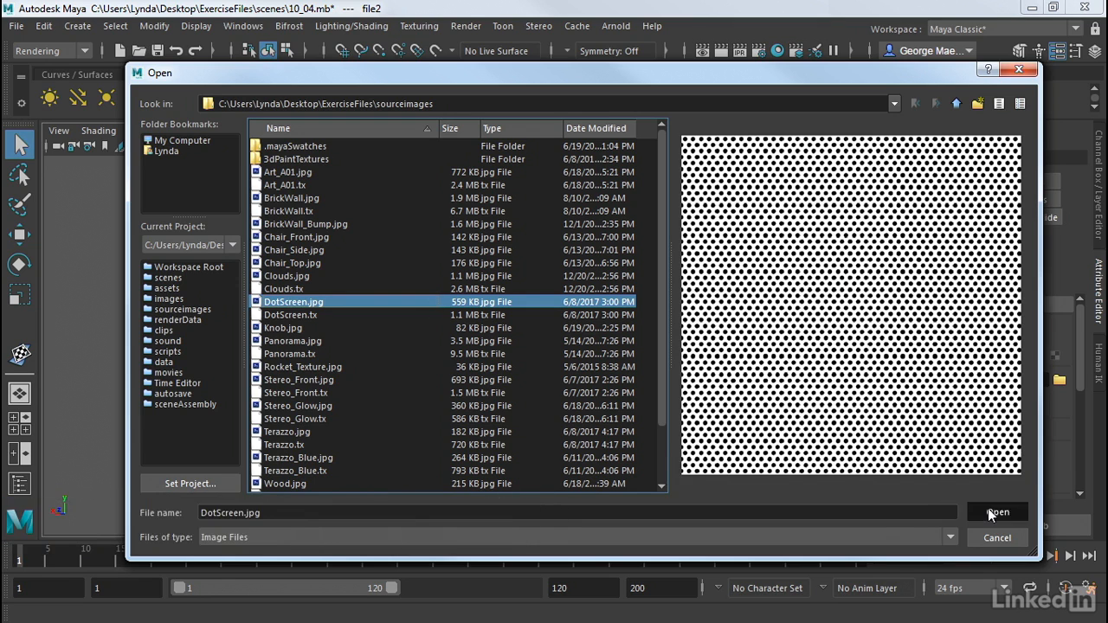
# Examine how the dot pattern's holes are stretched across the fireplace screen from several angles.
pyautogui.keyDown('alt'); pyautogui.moveTo(401, 306); pyautogui.dragTo(446, 346); pyautogui.keyUp('alt')
pyautogui.keyDown('alt'); pyautogui.moveTo(367, 373); pyautogui.dragTo(516, 392, button='right'); pyautogui.keyUp('alt')
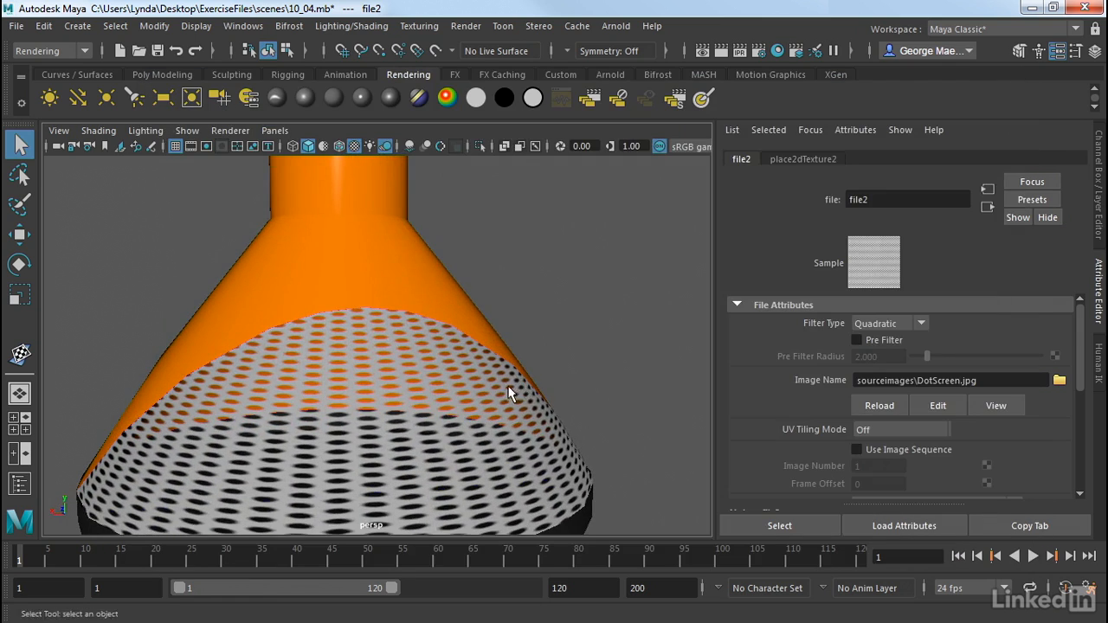
pyautogui.keyDown('alt'); pyautogui.moveTo(515, 392); pyautogui.dragTo(524, 379); pyautogui.keyUp('alt')
pyautogui.keyDown('alt'); pyautogui.moveTo(524, 379); pyautogui.dragTo(582, 329, button='middle'); pyautogui.keyUp('alt')
pyautogui.keyDown('alt'); pyautogui.moveTo(582, 329); pyautogui.dragTo(510, 368); pyautogui.keyUp('alt')
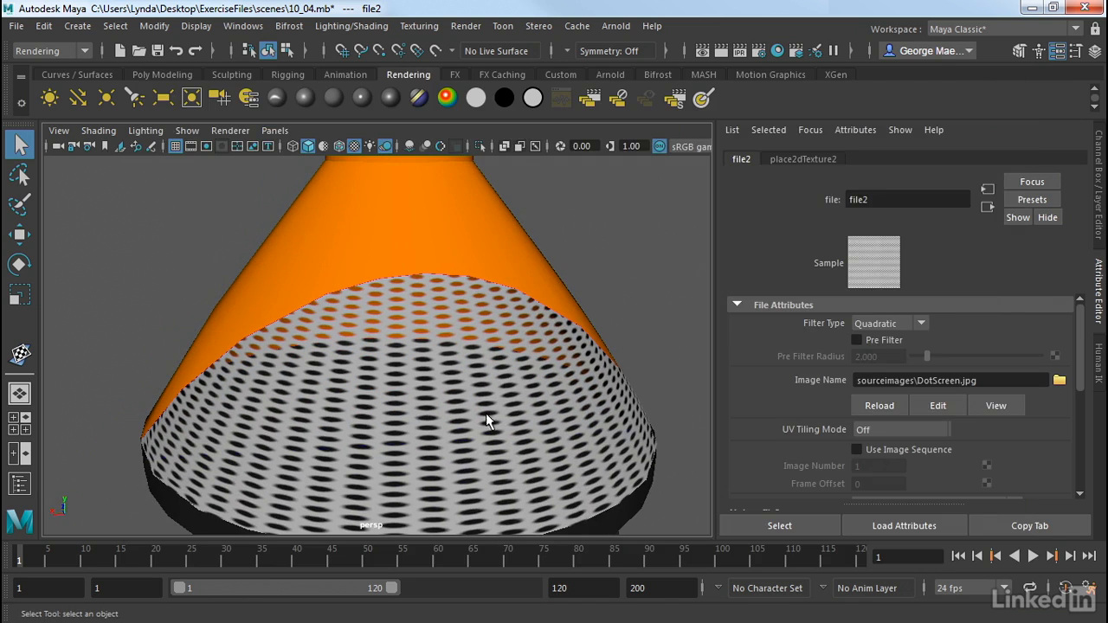
pyautogui.keyDown('alt'); pyautogui.moveTo(494, 438); pyautogui.dragTo(398, 439, button='right'); pyautogui.keyUp('alt')
pyautogui.keyDown('alt'); pyautogui.moveTo(397, 439); pyautogui.dragTo(409, 425); pyautogui.keyUp('alt')
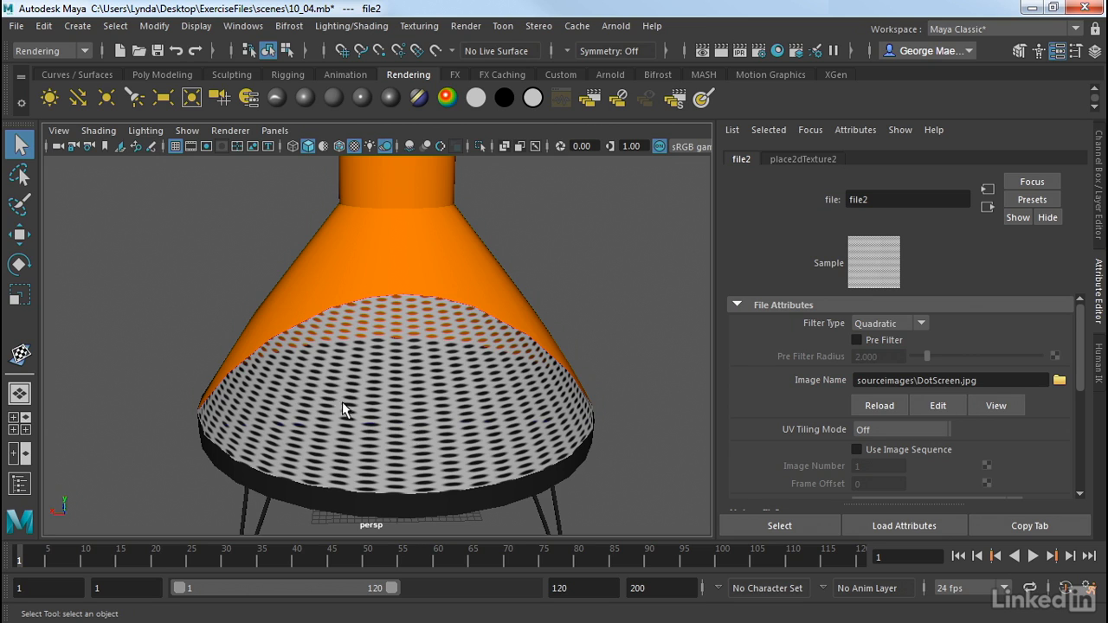
# Open the dot texture's 2D placement attributes and try a U repeat of 2.
pyautogui.click(813, 159)
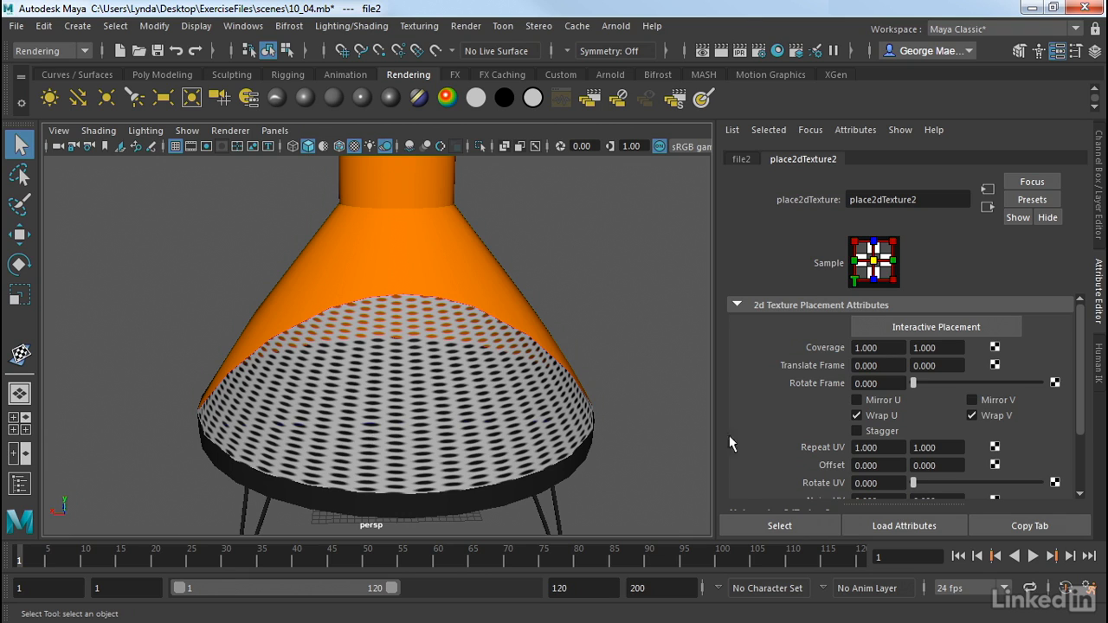
pyautogui.click(889, 447)
pyautogui.keyDown('alt'); pyautogui.moveTo(586, 409); pyautogui.dragTo(587, 367); pyautogui.keyUp('alt')
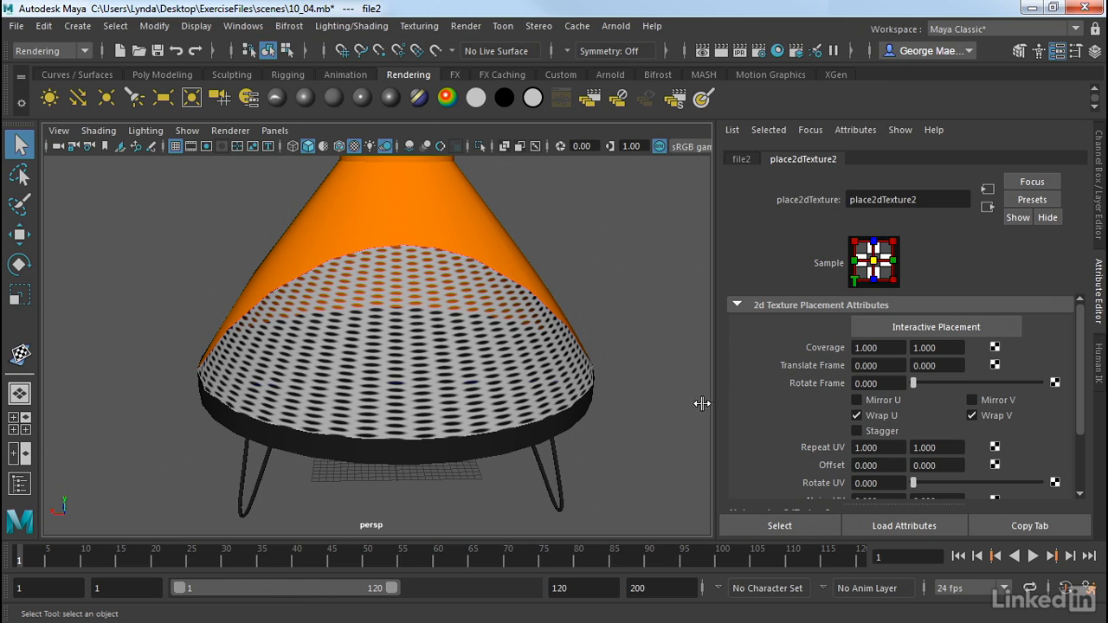
pyautogui.click(874, 448)
pyautogui.write('2')
pyautogui.press('Return')
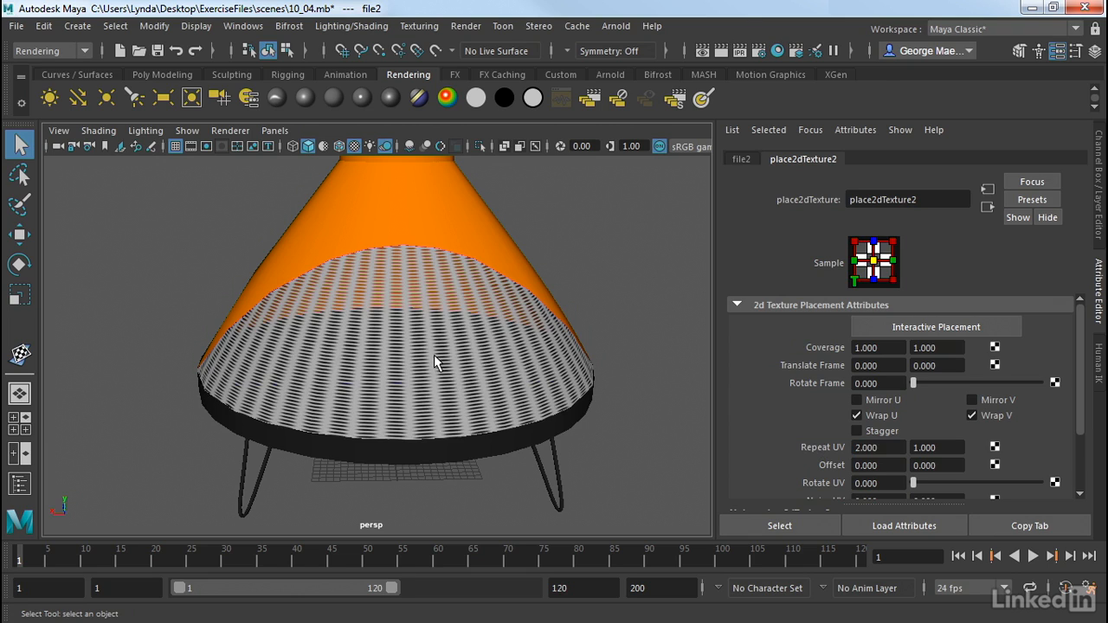
# Return the dot texture's U repeat to 1.
pyautogui.click(892, 448)
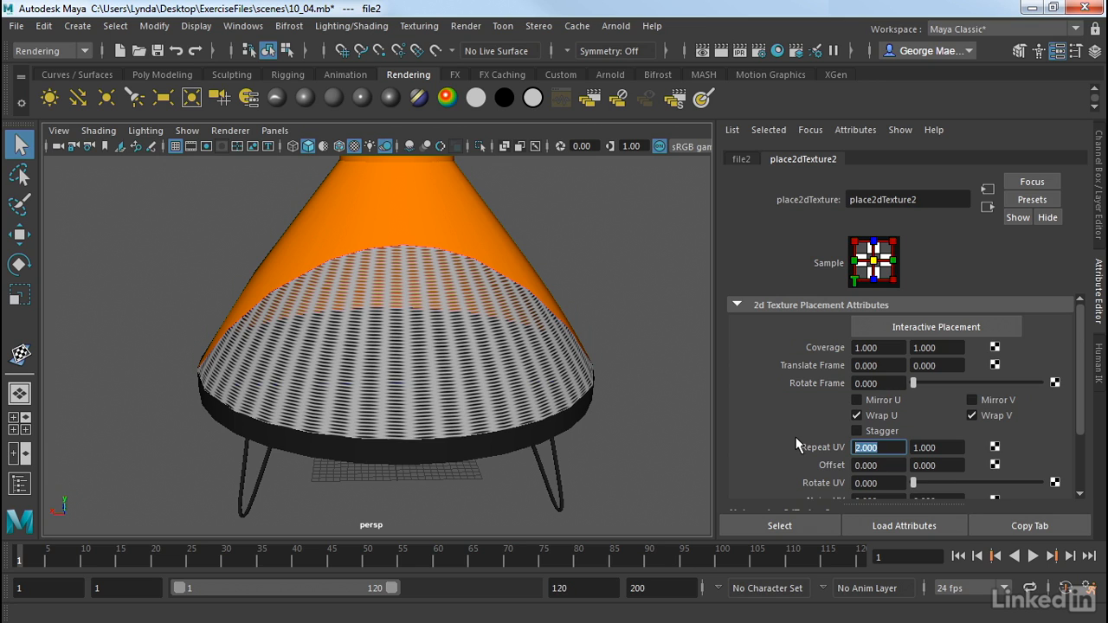
pyautogui.write('1')
pyautogui.press('Return')
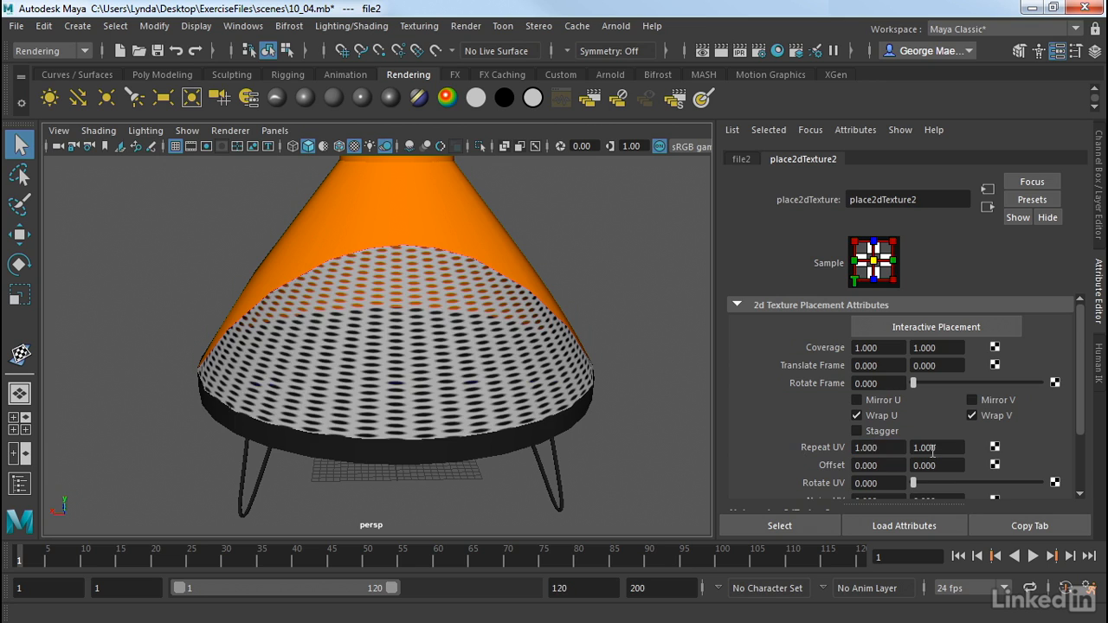
# Set the dot texture's V repeat to 2 to counter the horizontal stretching of the holes.
pyautogui.click(944, 447)
pyautogui.moveTo(945, 447); pyautogui.dragTo(888, 448)
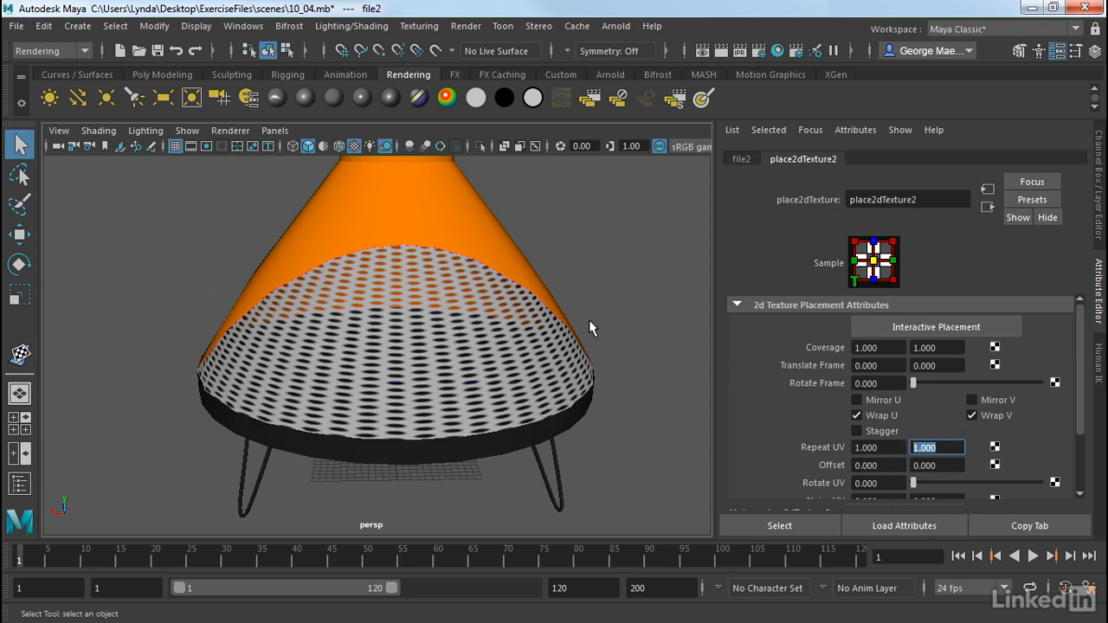
pyautogui.scroll(5, 409, 381)
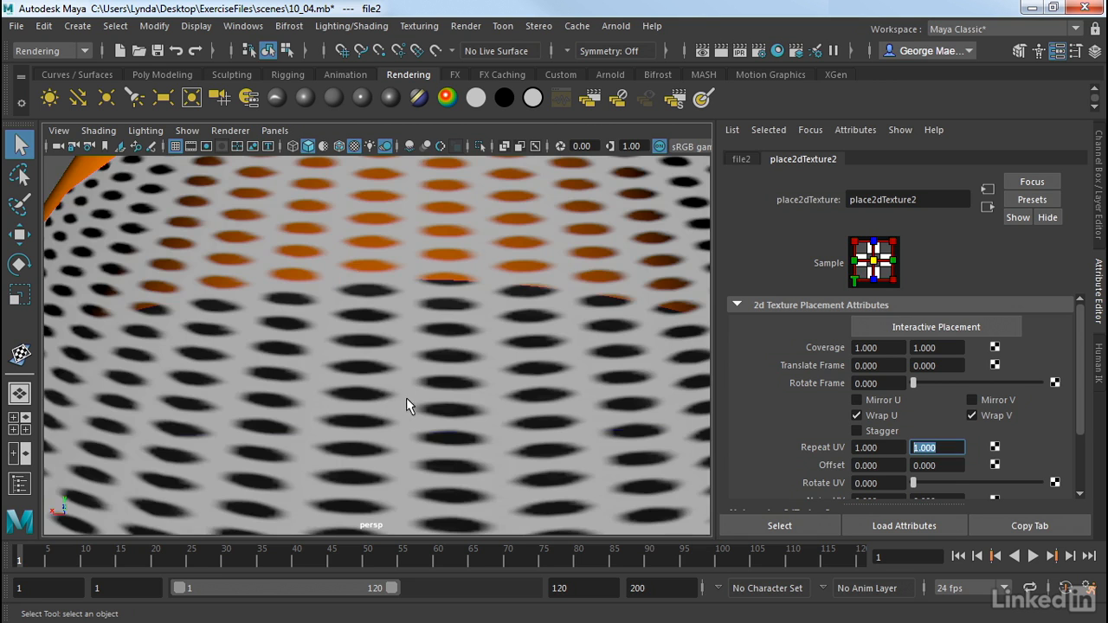
pyautogui.scroll(-5, 378, 409)
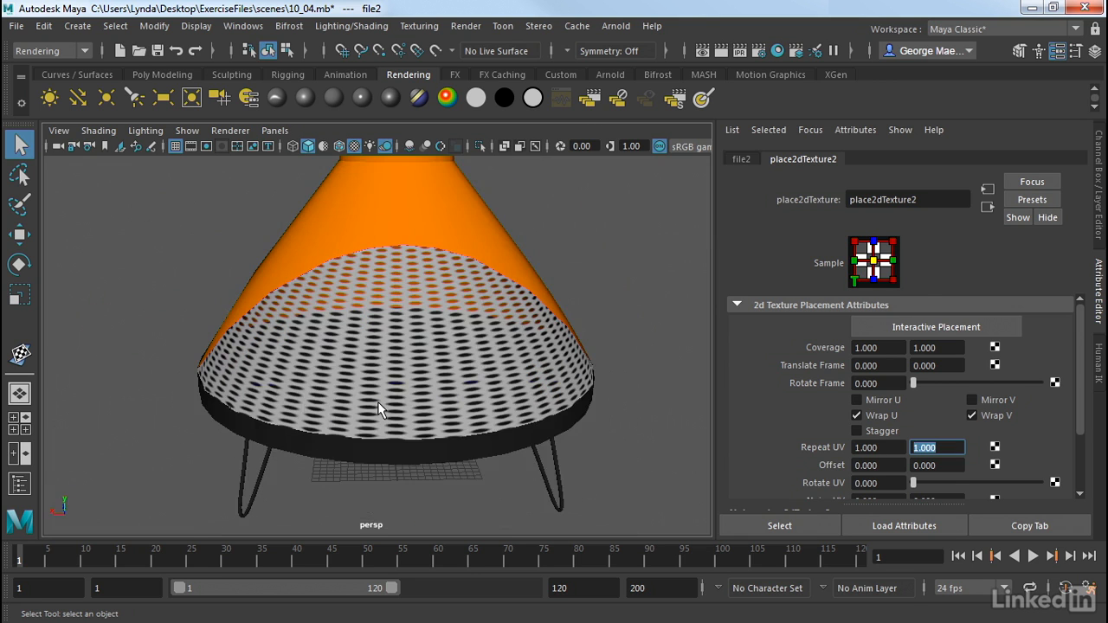
pyautogui.scroll(1, 385, 407)
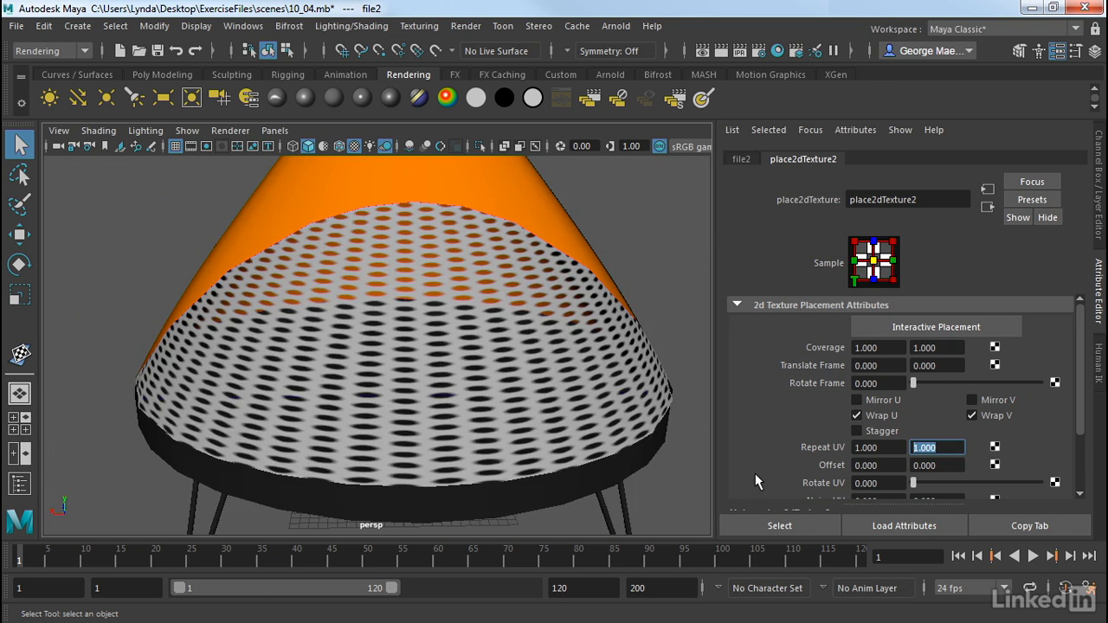
pyautogui.write('2')
pyautogui.press('Return')
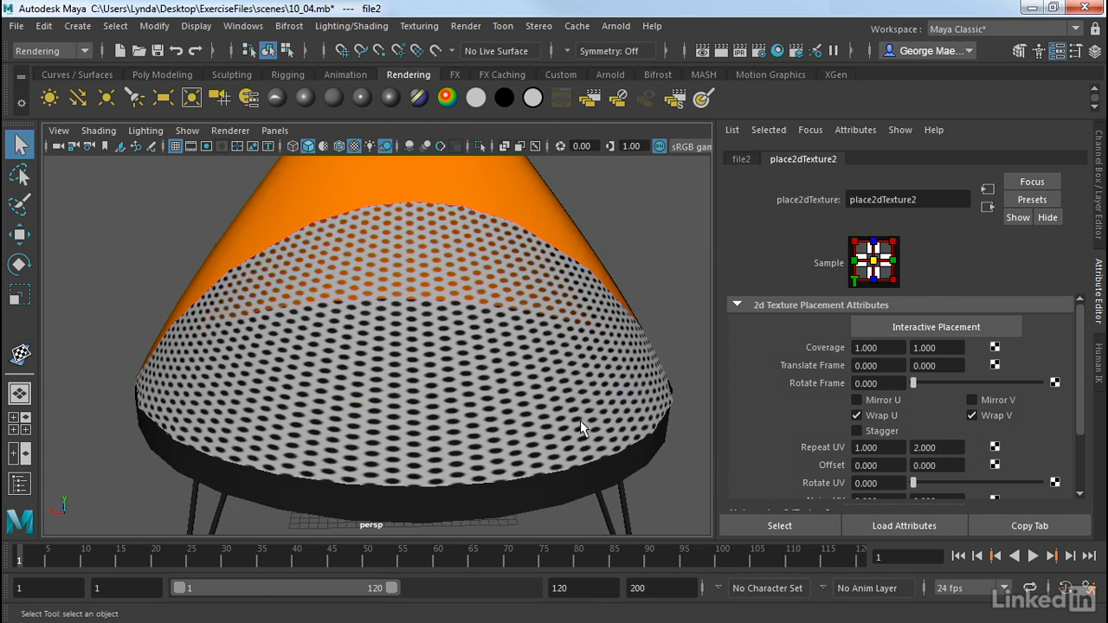
# Set the dot texture's V repeat to 3 and check the hole pattern around the screen.
pyautogui.moveTo(539, 421)
pyautogui.keyDown('alt'); pyautogui.mouseDown()
pyautogui.moveTo(428, 410)
pyautogui.moveTo(536, 416)
pyautogui.mouseUp(); pyautogui.keyUp('alt')
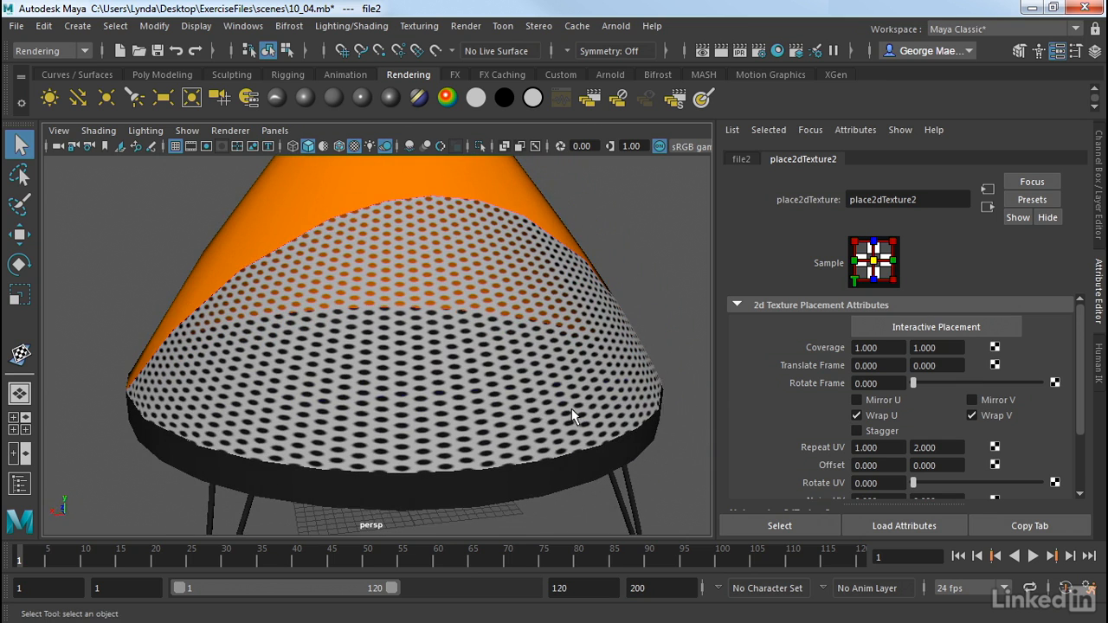
pyautogui.moveTo(943, 445); pyautogui.dragTo(901, 445)
pyautogui.write('3')
pyautogui.press('Return')
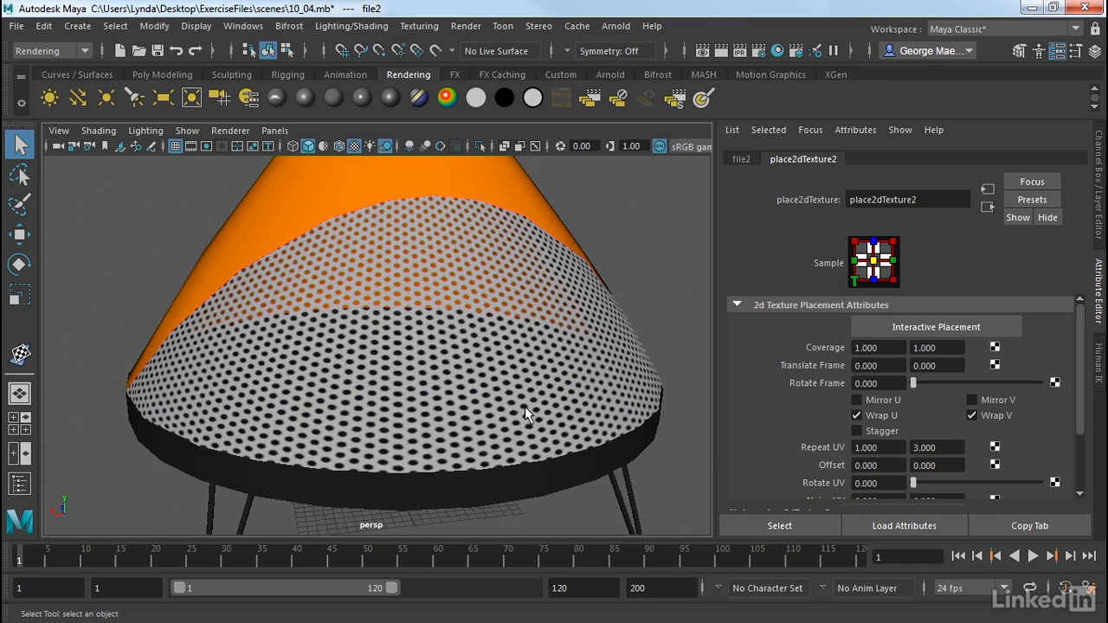
pyautogui.moveTo(456, 376)
pyautogui.keyDown('alt'); pyautogui.mouseDown()
pyautogui.moveTo(389, 386)
pyautogui.moveTo(472, 375)
pyautogui.mouseUp(); pyautogui.keyUp('alt')
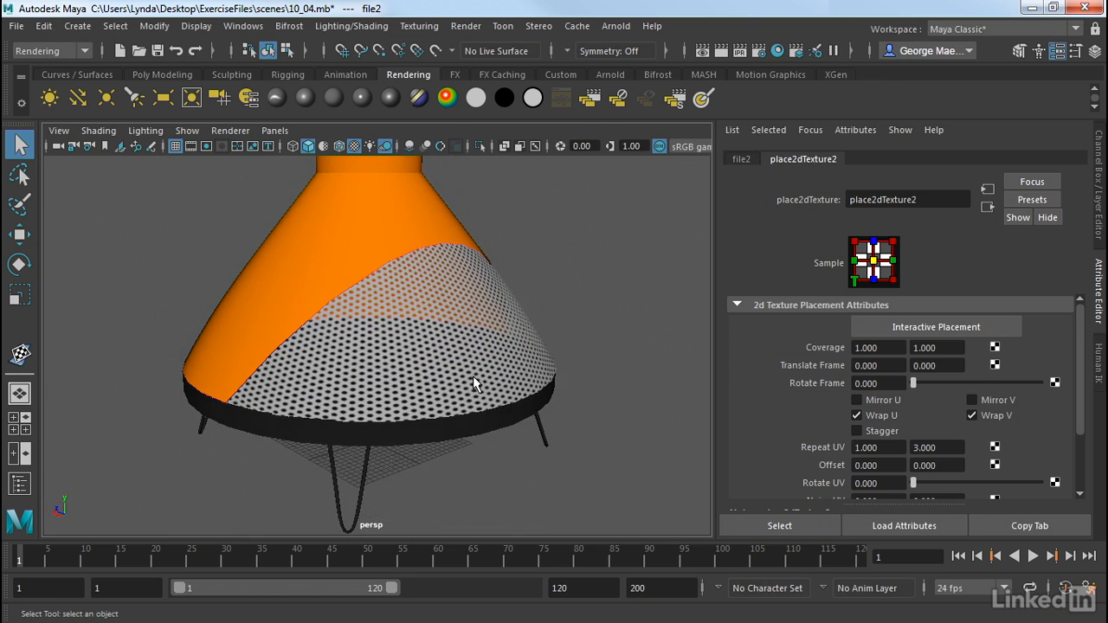
pyautogui.keyDown('alt'); pyautogui.moveTo(472, 376); pyautogui.dragTo(417, 357); pyautogui.keyUp('alt')
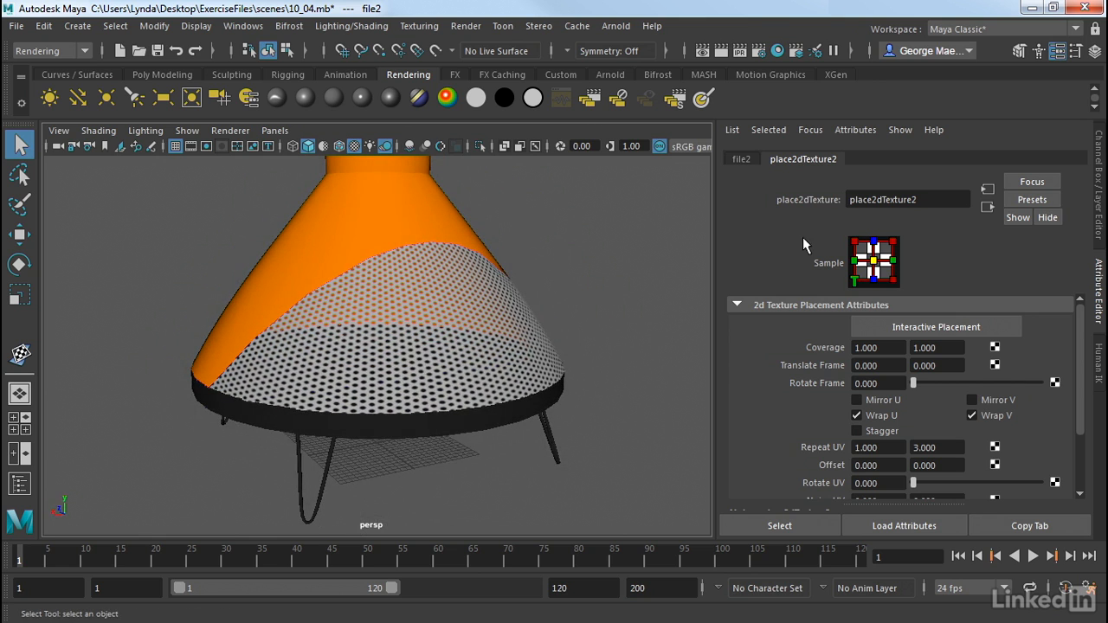
# Return to the screen's Lambert material, darken its color to near black, and view the whole fireplace.
pyautogui.click(987, 208)
pyautogui.click(987, 208)
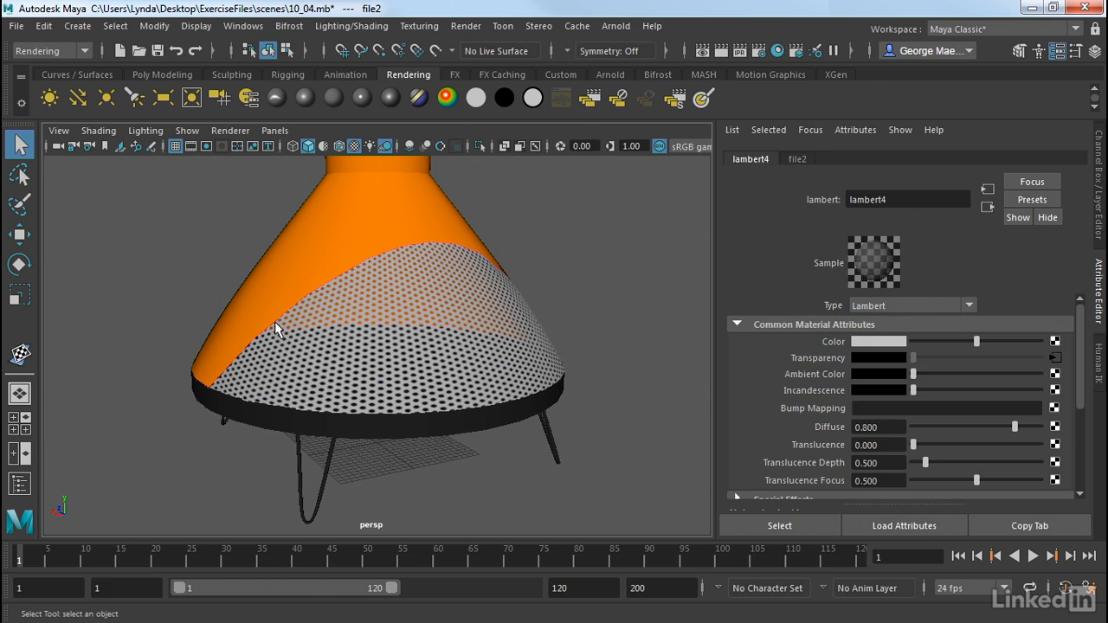
pyautogui.keyDown('alt'); pyautogui.moveTo(420, 336); pyautogui.dragTo(548, 338, button='right'); pyautogui.keyUp('alt')
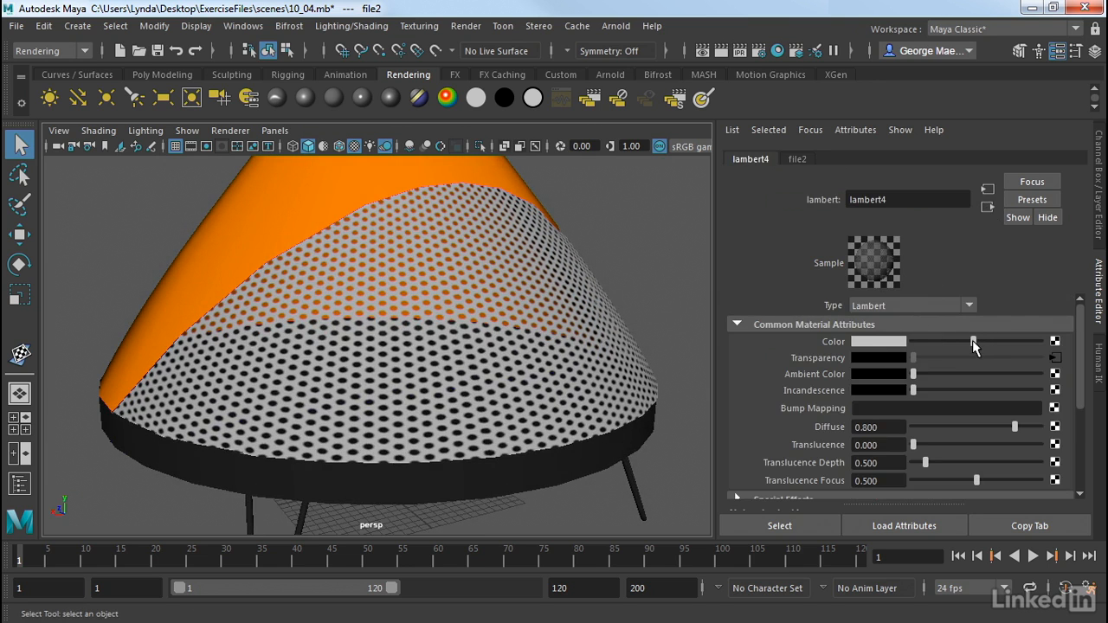
pyautogui.moveTo(976, 343); pyautogui.dragTo(919, 352)
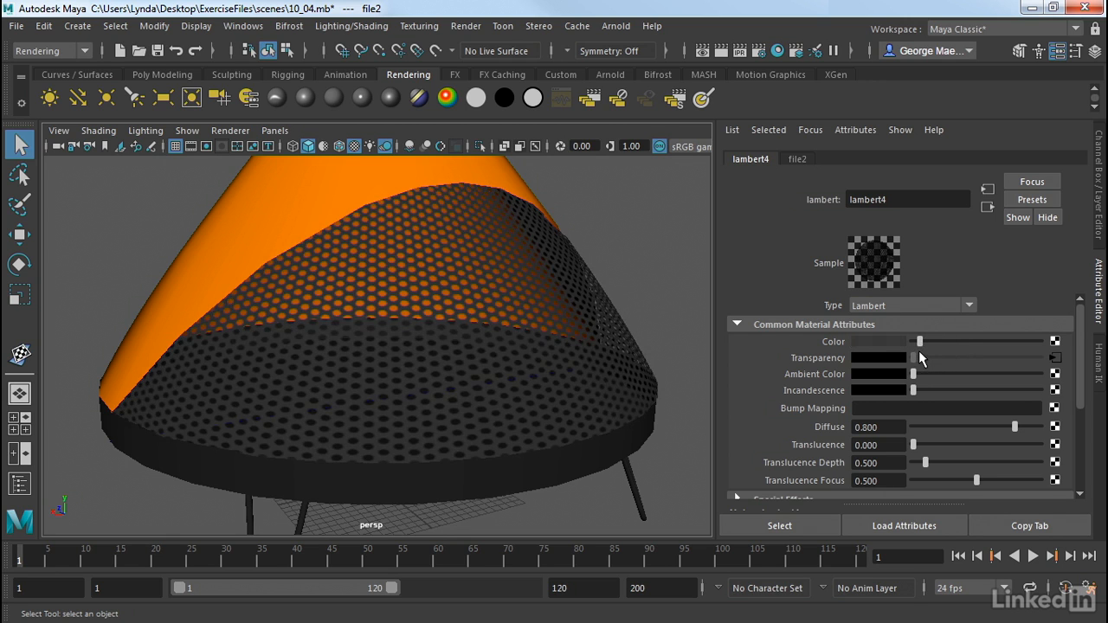
pyautogui.keyDown('alt'); pyautogui.moveTo(646, 297); pyautogui.dragTo(514, 356); pyautogui.keyUp('alt')
pyautogui.scroll(-8, 527, 302)
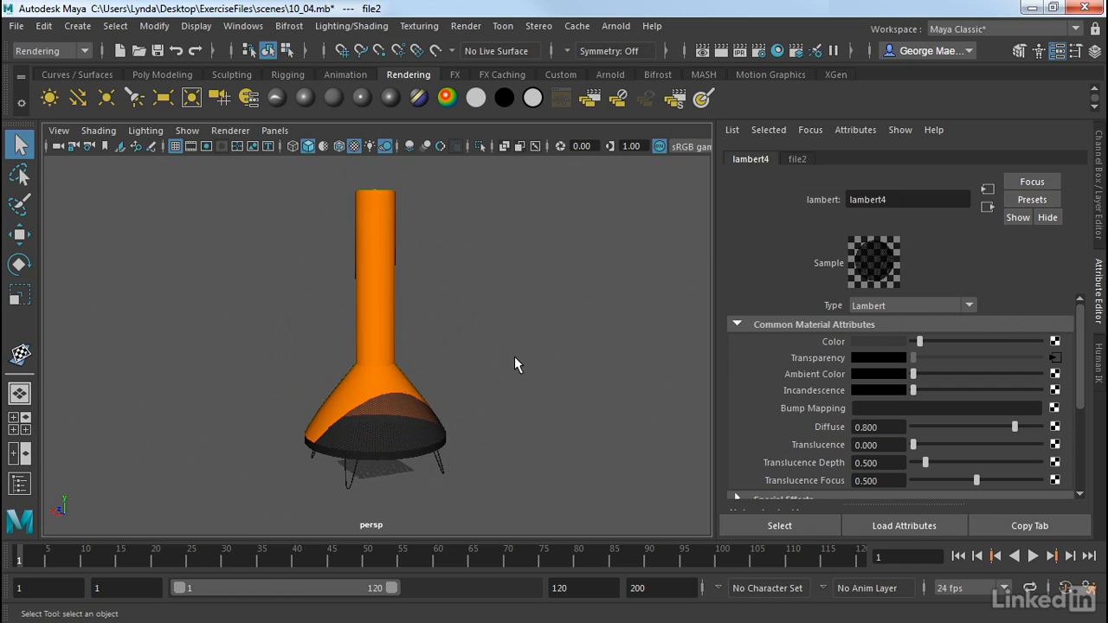